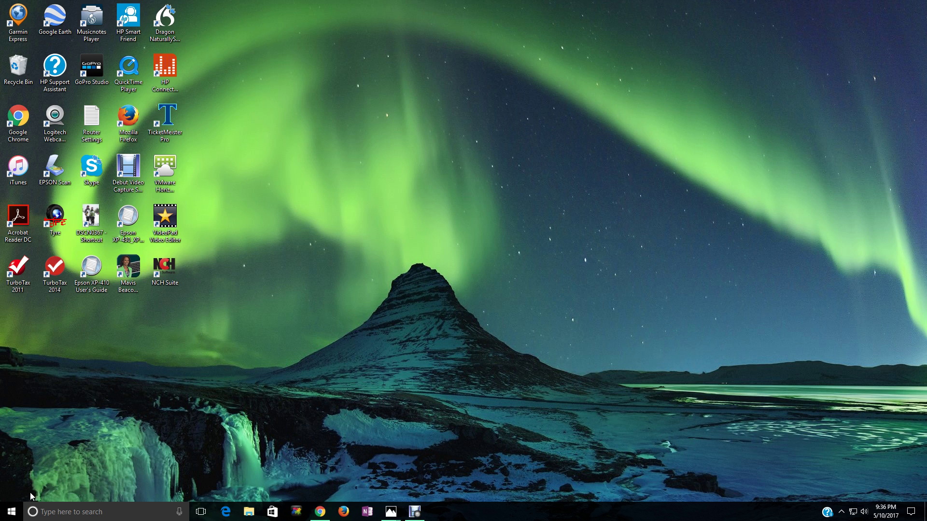
- Open File Explorer from the Start menu, view the drives under This PC, and close the window
{"action": "left_click", "coordinate": [14, 513]}
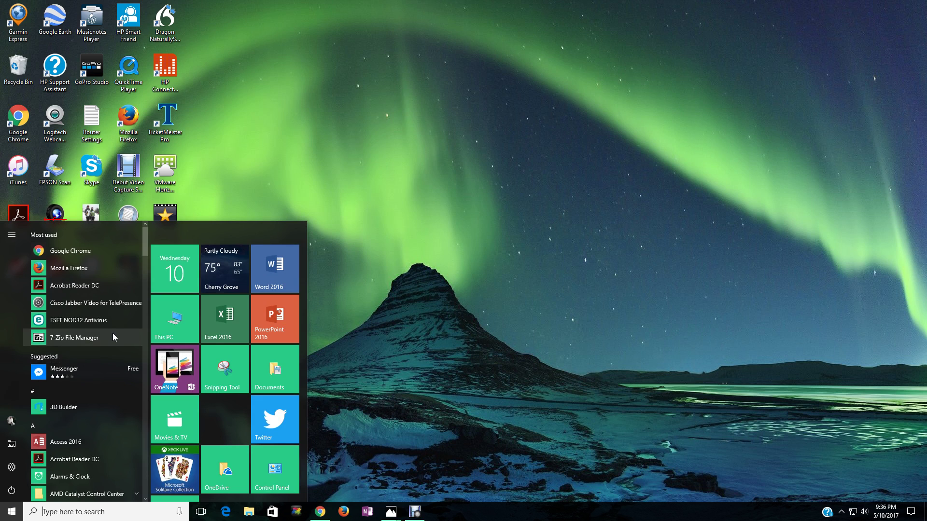
{"action": "left_click", "coordinate": [14, 447]}
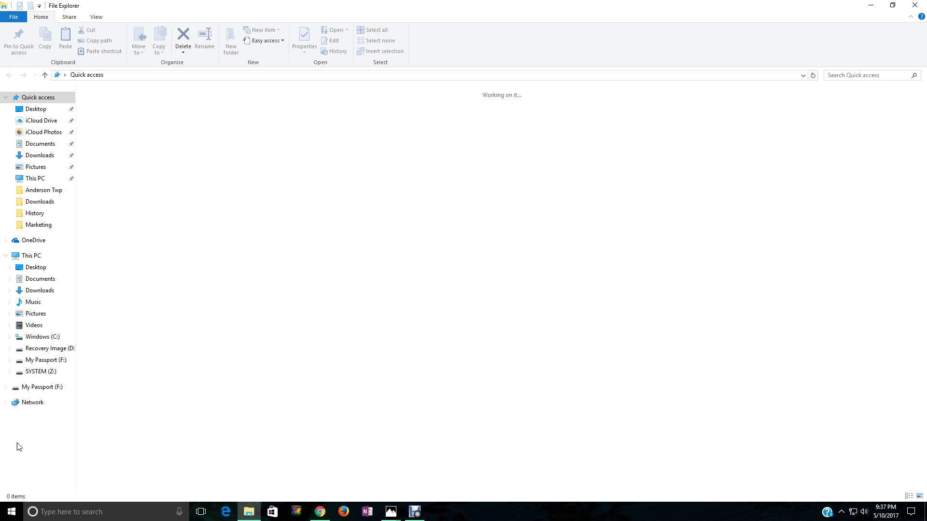
{"action": "left_click", "coordinate": [37, 259]}
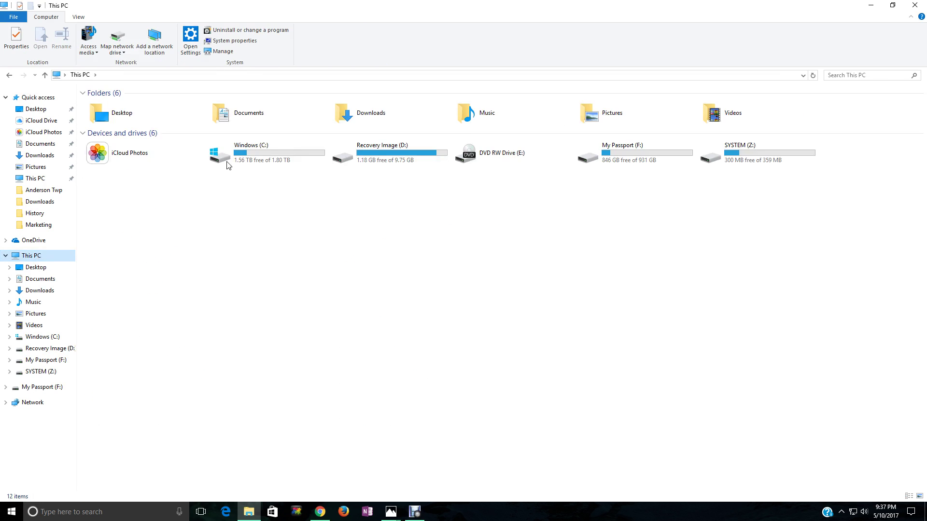
{"action": "left_click", "coordinate": [914, 7]}
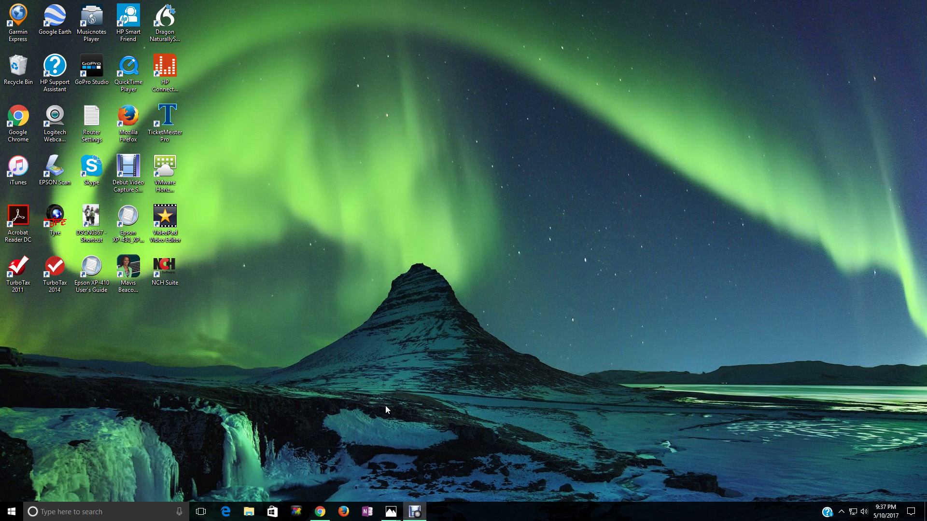
- View the Windows 7 Start Screen and Windows 7 Start Button results pictures in Photos, closing each one
{"action": "mouse_move", "coordinate": [387, 508]}
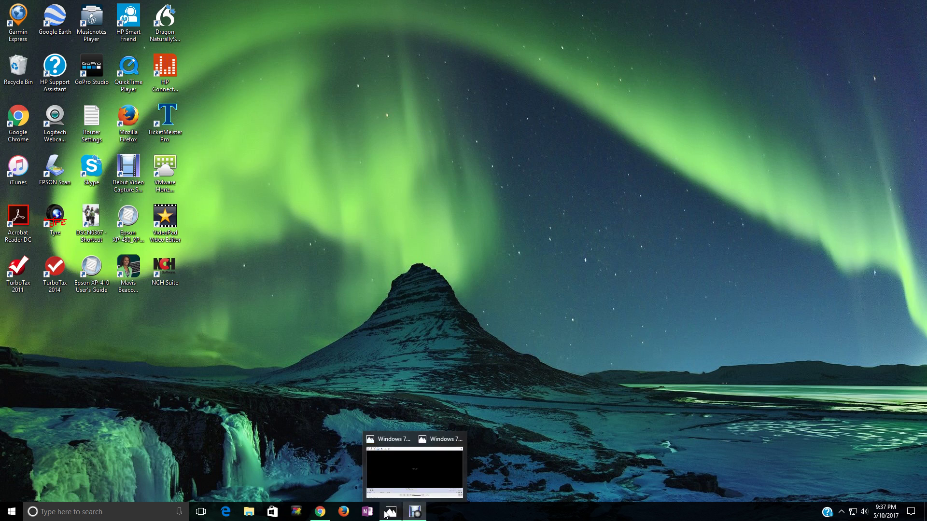
{"action": "left_click", "coordinate": [365, 474]}
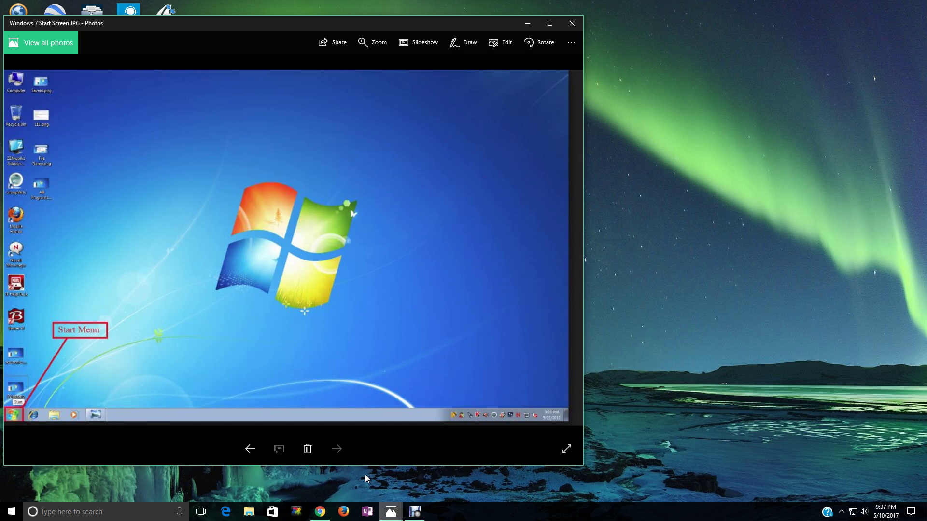
{"action": "left_click", "coordinate": [550, 24]}
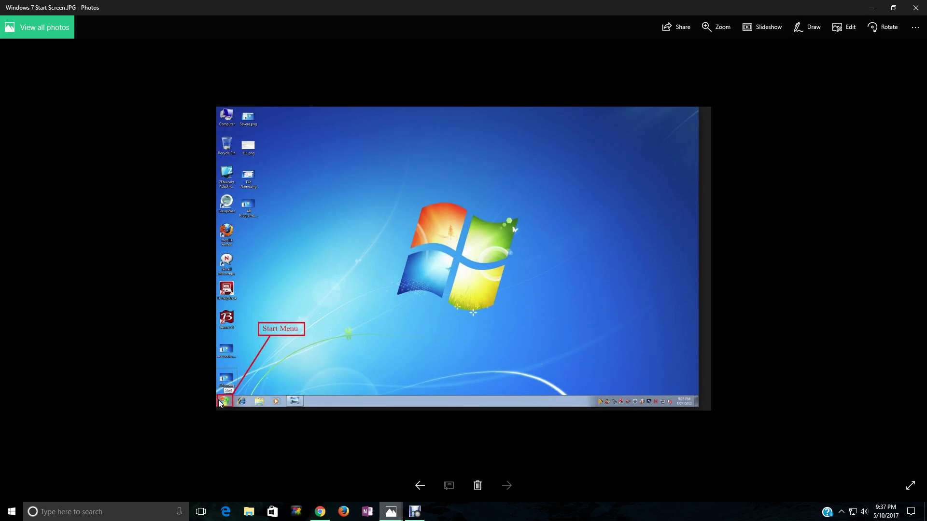
{"action": "left_click", "coordinate": [893, 7]}
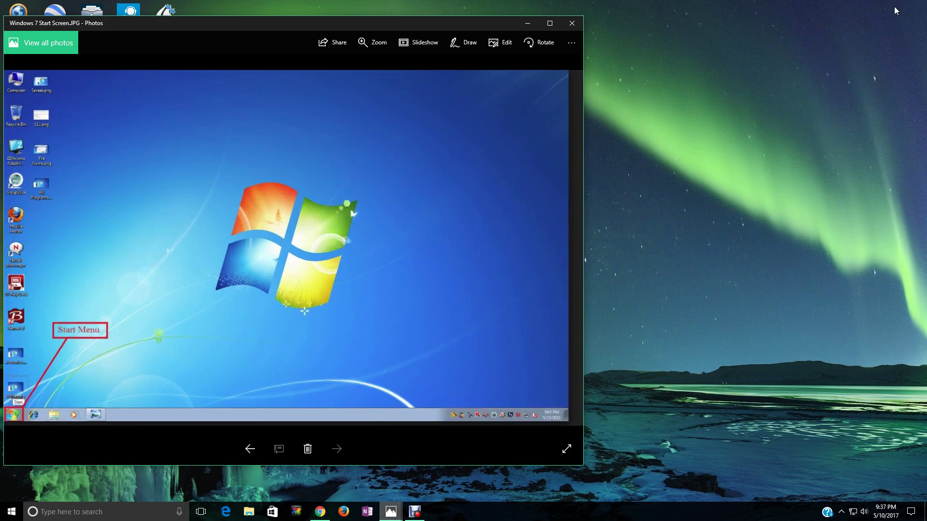
{"action": "left_click", "coordinate": [576, 23]}
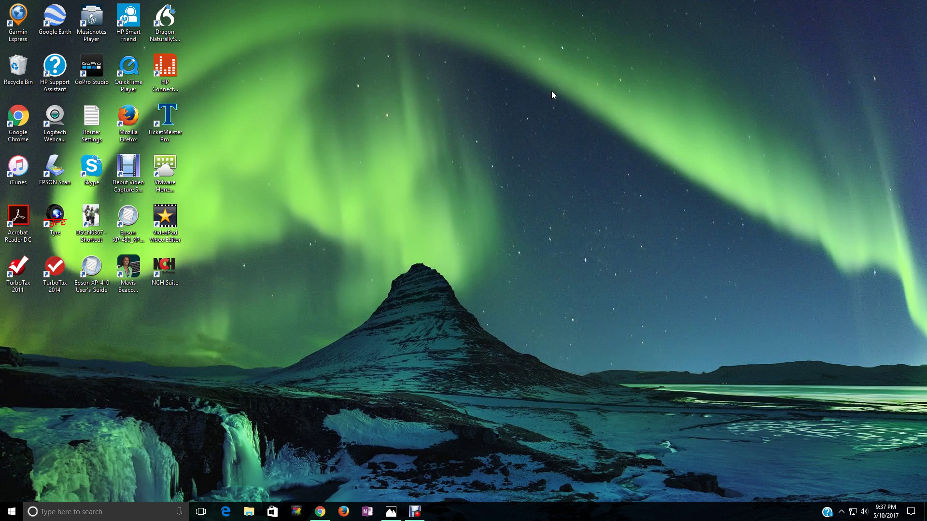
{"action": "left_click", "coordinate": [391, 511]}
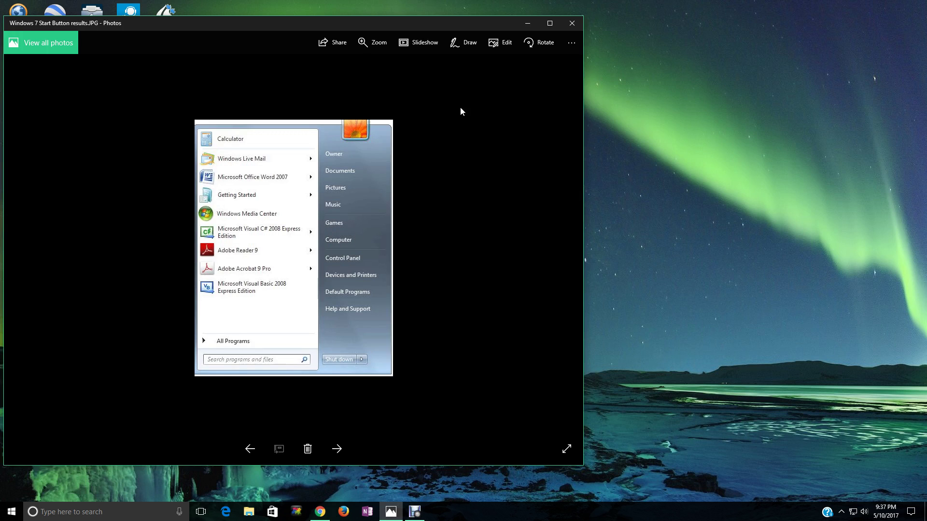
{"action": "left_click", "coordinate": [572, 24]}
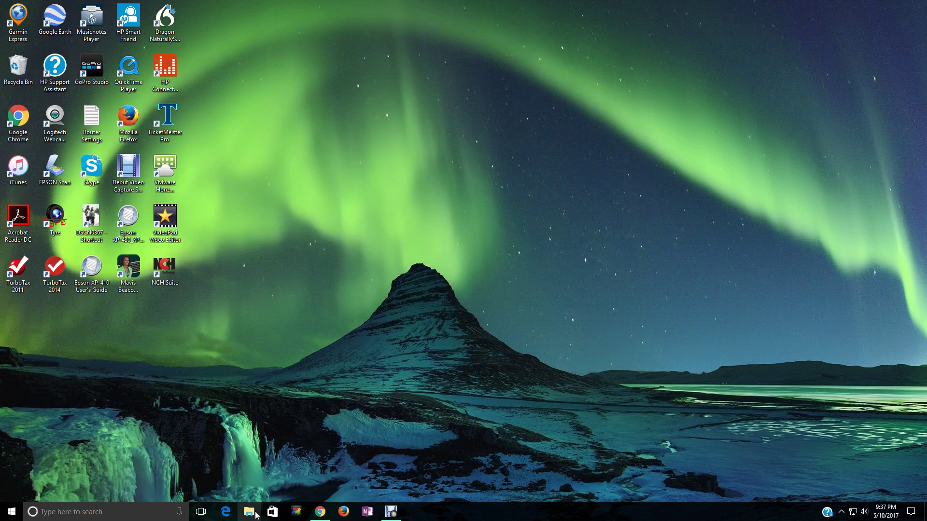
- Open This PC in File Explorer, look through the Windows (C:) drive's folders, return to the drive list and close the window
{"action": "key", "text": "super+e"}
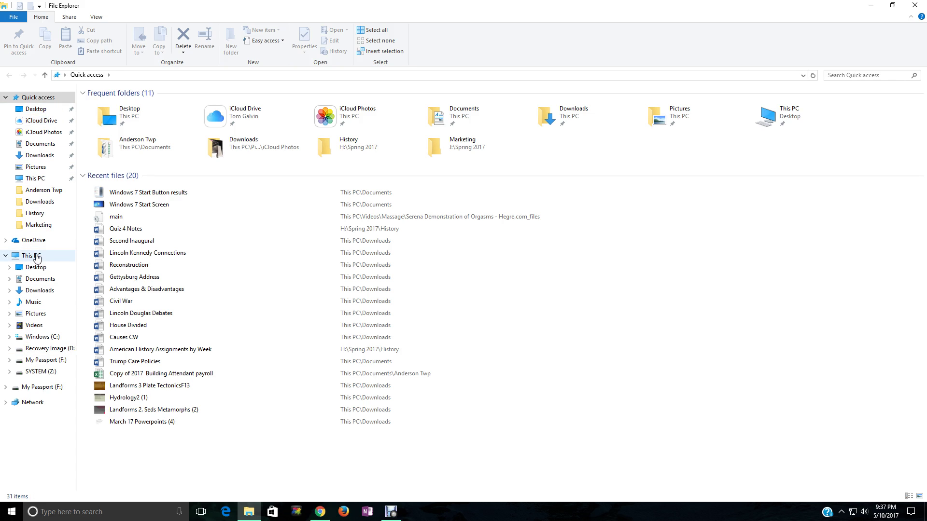
{"action": "left_click", "coordinate": [36, 257]}
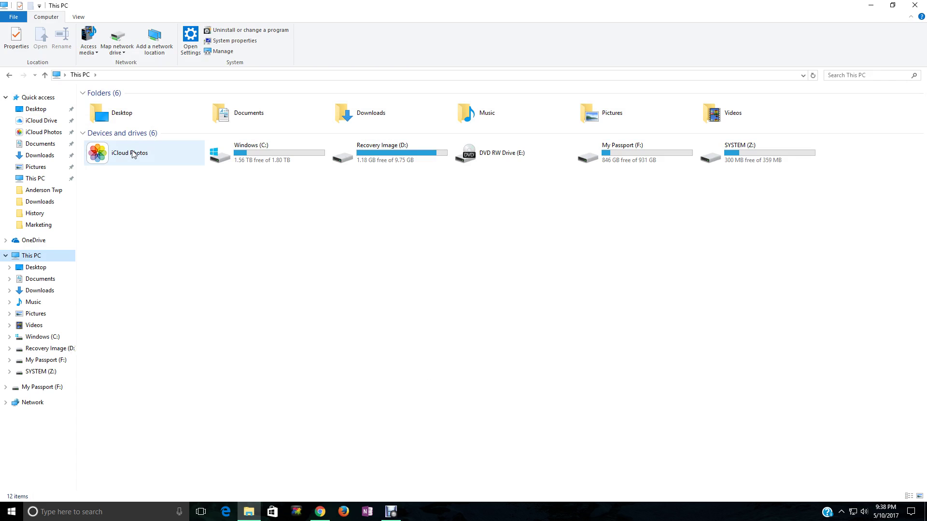
{"action": "double_click", "coordinate": [267, 155]}
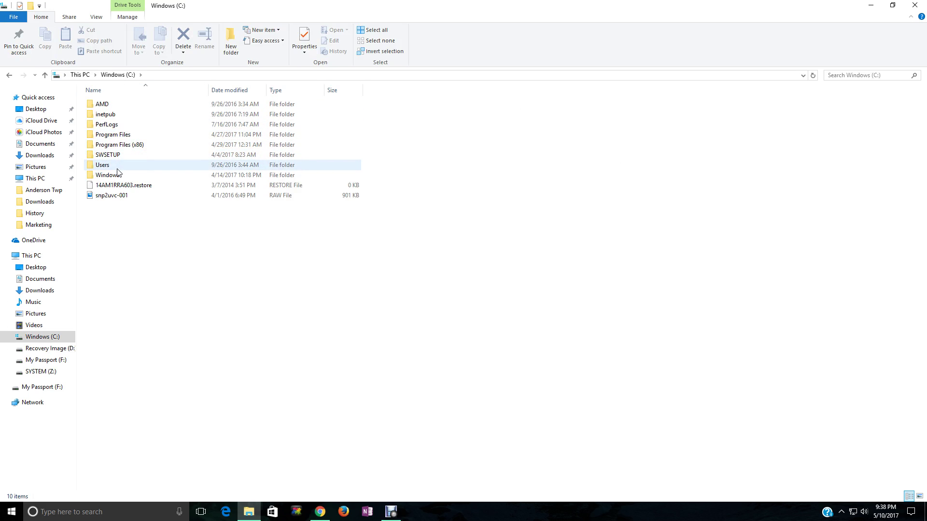
{"action": "left_click", "coordinate": [9, 75]}
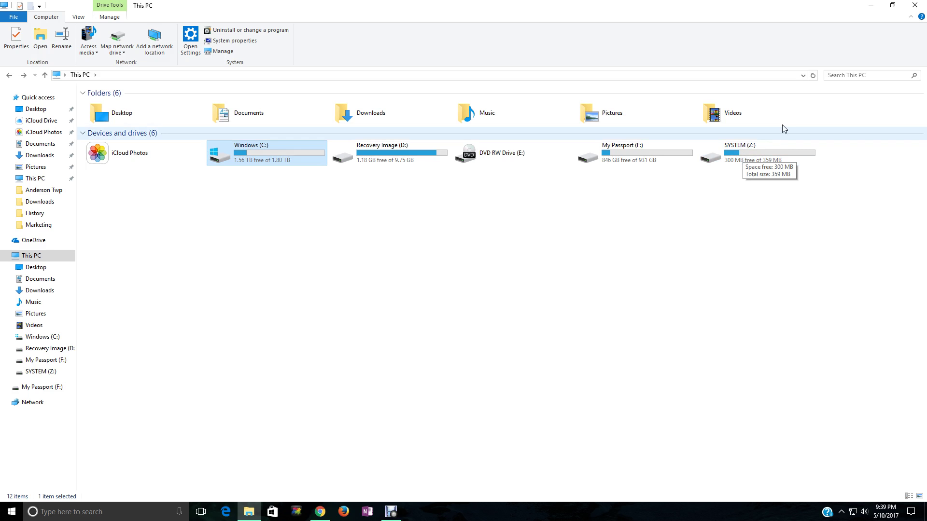
{"action": "left_click", "coordinate": [914, 6]}
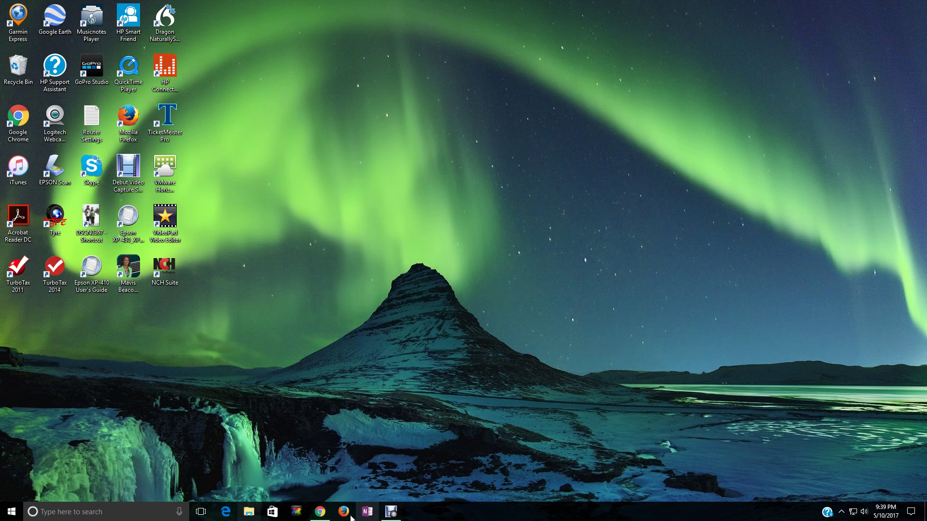
- Reopen File Explorer, show the drives under This PC and select the unnamed H: drive
{"action": "mouse_move", "coordinate": [381, 516]}
{"action": "left_click", "coordinate": [249, 512]}
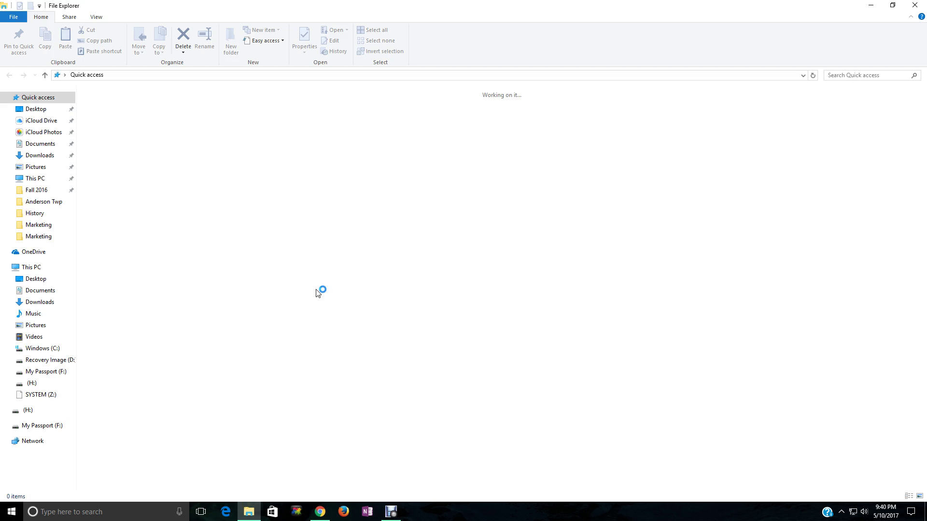
{"action": "left_click", "coordinate": [30, 268]}
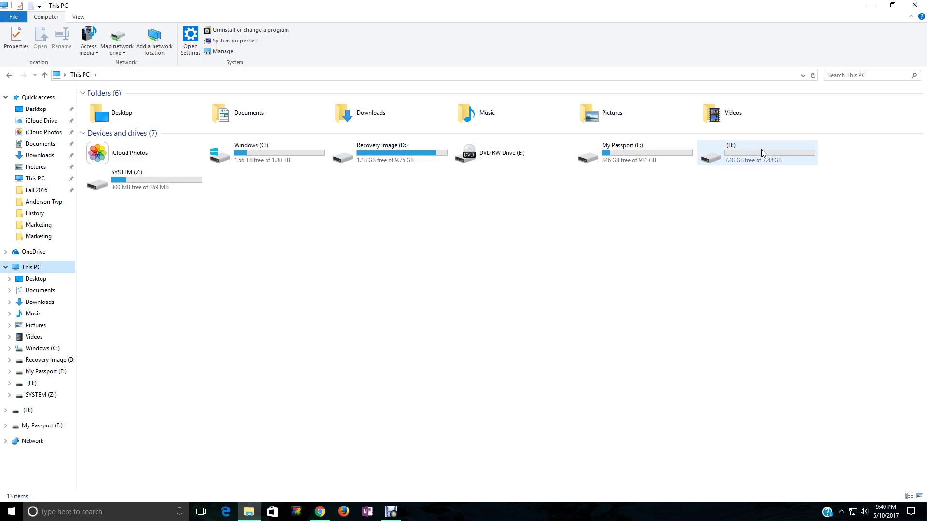
{"action": "mouse_move", "coordinate": [762, 151]}
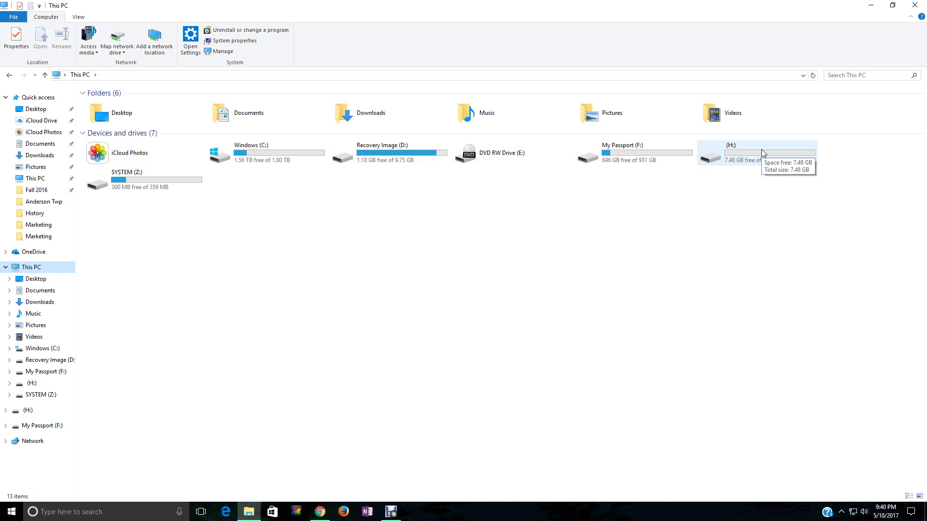
{"action": "left_click", "coordinate": [745, 151]}
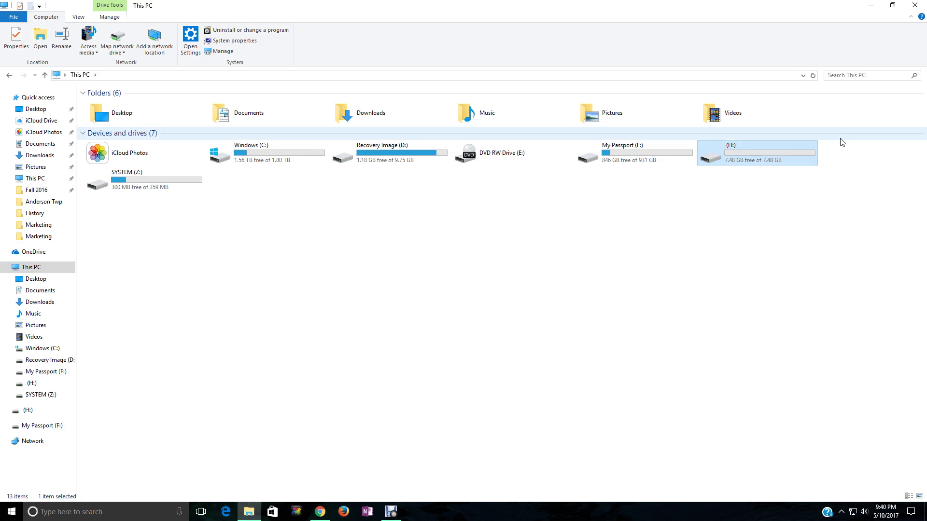
{"action": "mouse_move", "coordinate": [749, 151]}
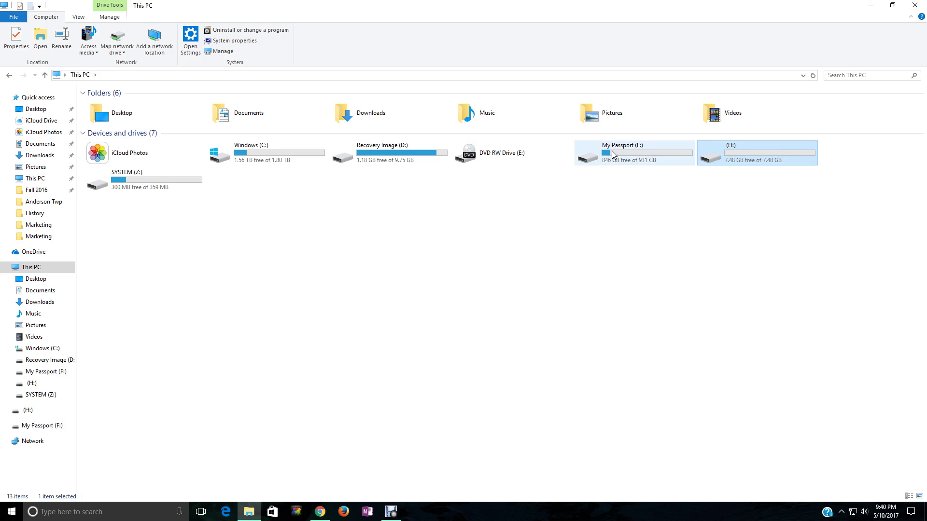
- Rename the H: drive as Prez Notes
{"action": "right_click", "coordinate": [761, 151]}
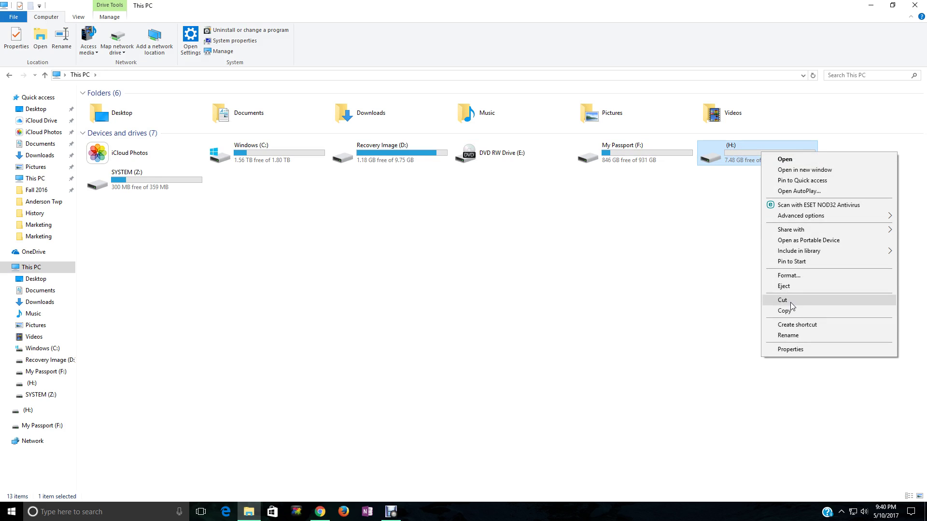
{"action": "left_click", "coordinate": [798, 336]}
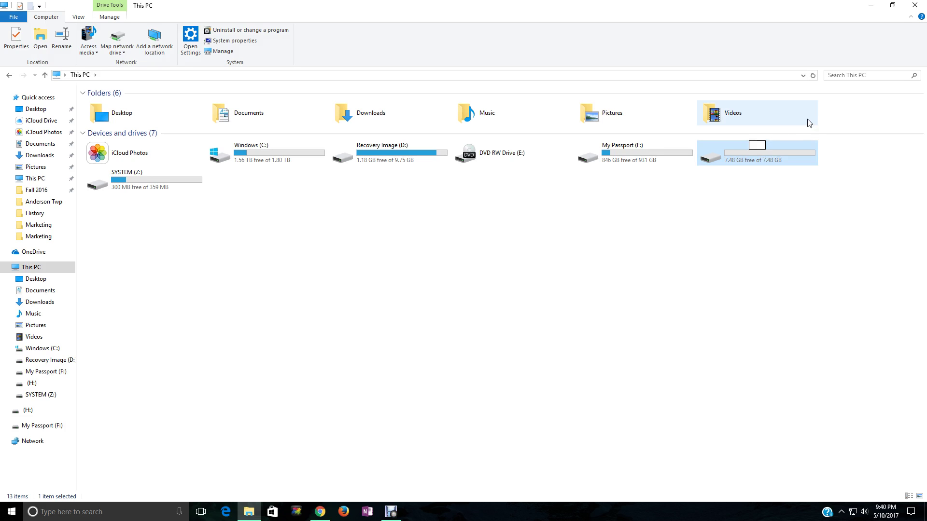
{"action": "type", "text": "Presidentia"}
{"action": "key", "text": "BackSpace"}
{"action": "key", "text": "BackSpace"}
{"action": "key", "text": "BackSpace"}
{"action": "key", "text": "BackSpace"}
{"action": "key", "text": "BackSpace"}
{"action": "key", "text": "BackSpace"}
{"action": "key", "text": "BackSpace"}
{"action": "key", "text": "BackSpace"}
{"action": "key", "text": "BackSpace"}
{"action": "key", "text": "BackSpace"}
{"action": "type", "text": "rez Notesx"}
{"action": "key", "text": "BackSpace"}
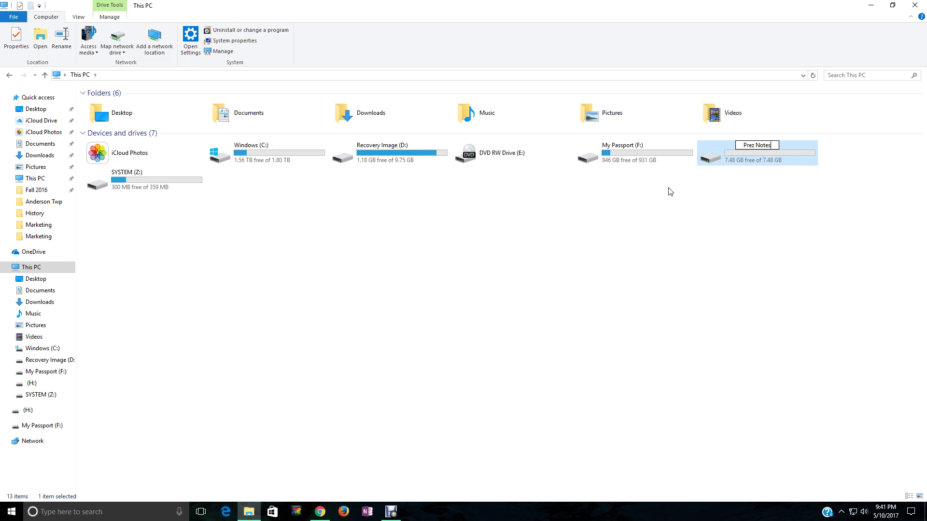
{"action": "left_click", "coordinate": [531, 195]}
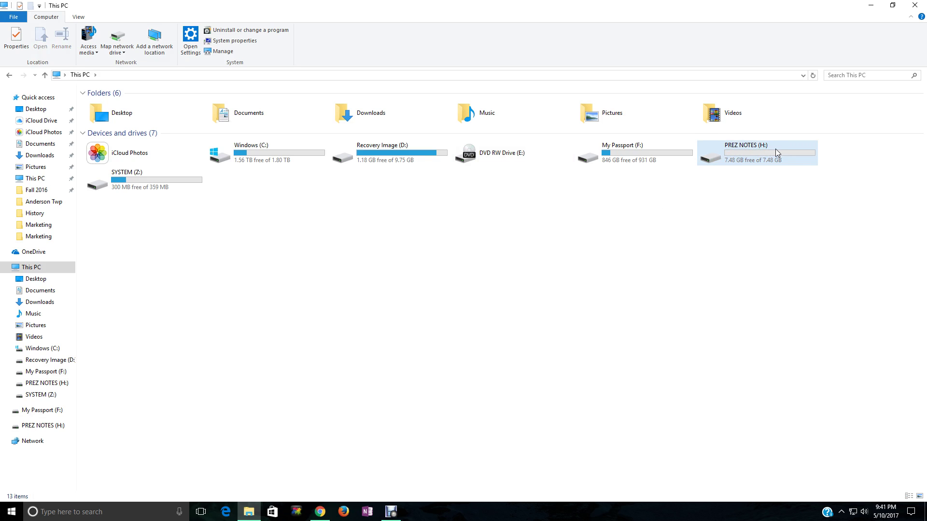
- Open the PREZ NOTES (H:) drive to check its contents, return to This PC and close the window
{"action": "right_click", "coordinate": [751, 152]}
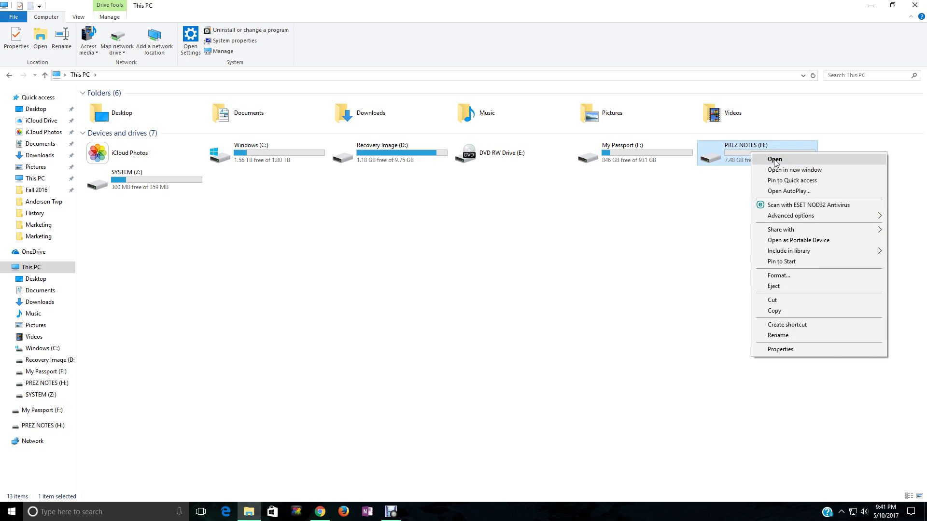
{"action": "left_click", "coordinate": [734, 184]}
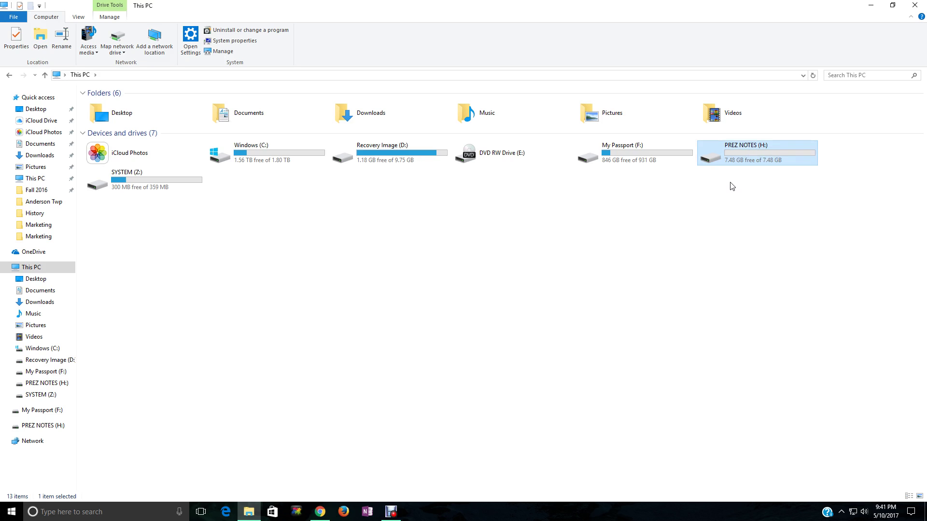
{"action": "double_click", "coordinate": [751, 155]}
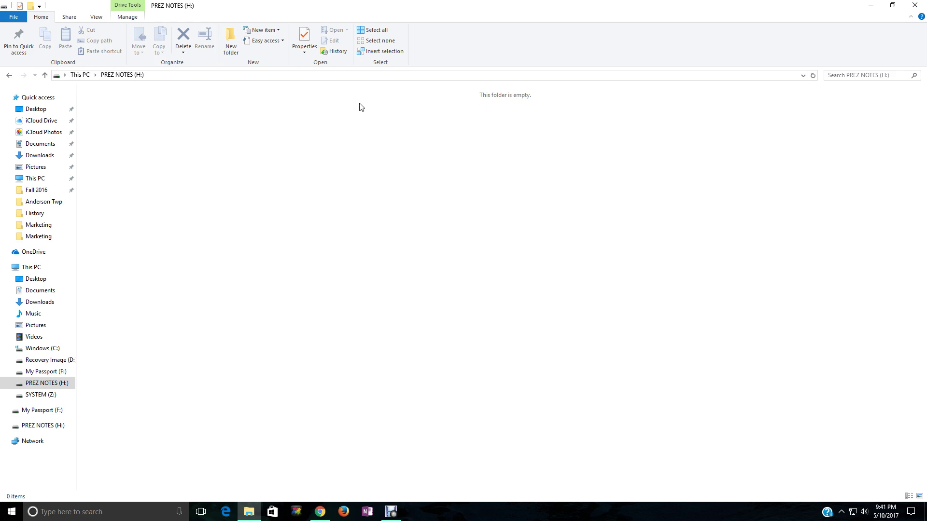
{"action": "left_click", "coordinate": [7, 76]}
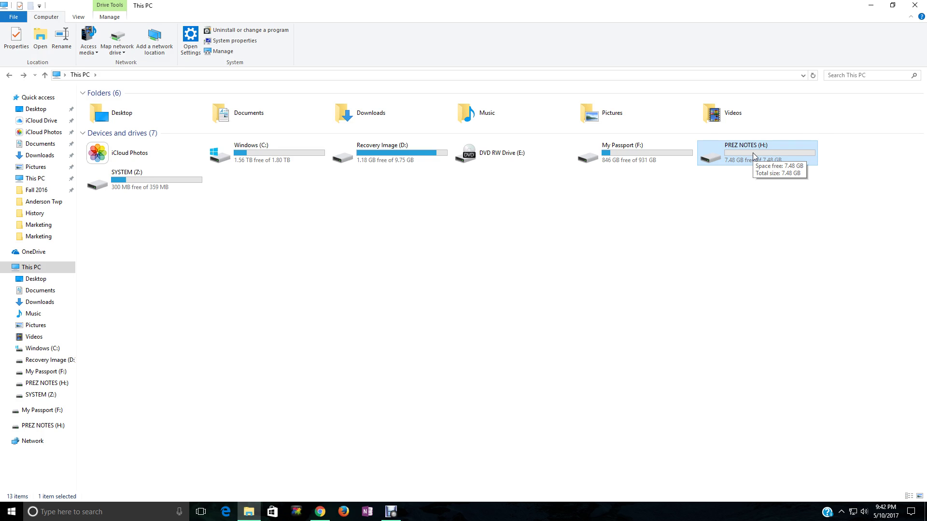
{"action": "left_click", "coordinate": [914, 5]}
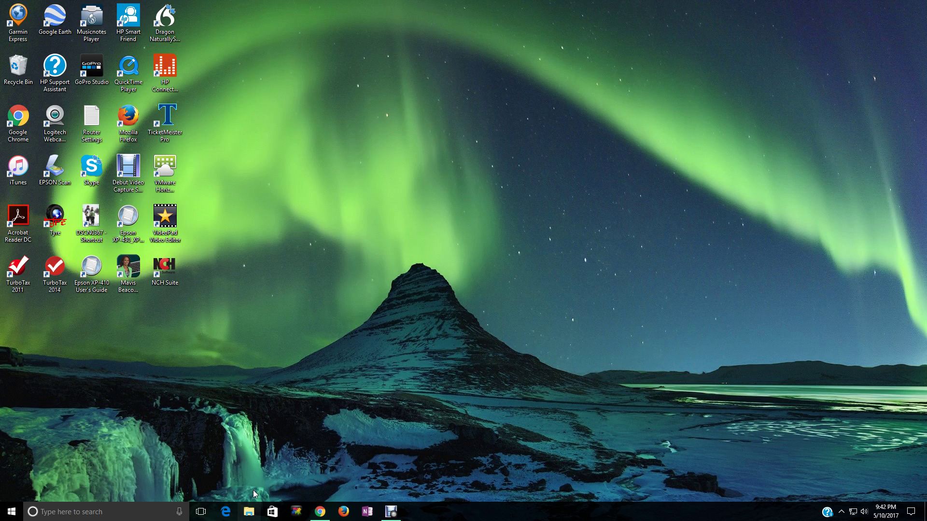
- Send the My Health Vet folder from Documents to the PREZ NOTES (H:) drive, and minimize the File Explorer window
{"action": "left_click", "coordinate": [249, 512]}
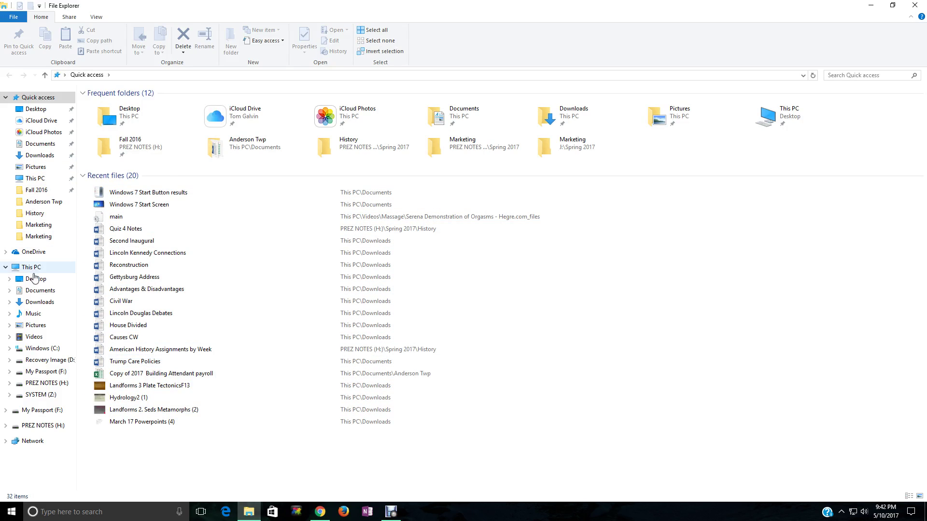
{"action": "left_click", "coordinate": [37, 293]}
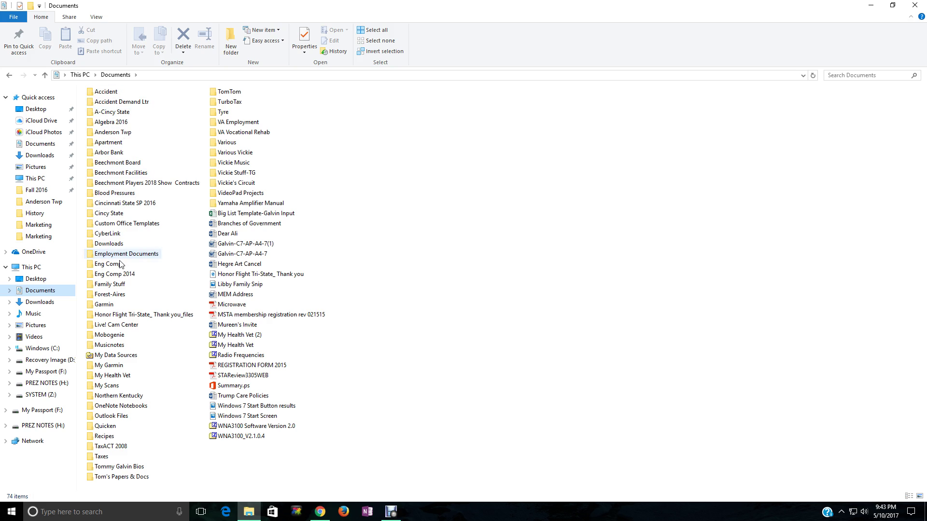
{"action": "left_click", "coordinate": [116, 377]}
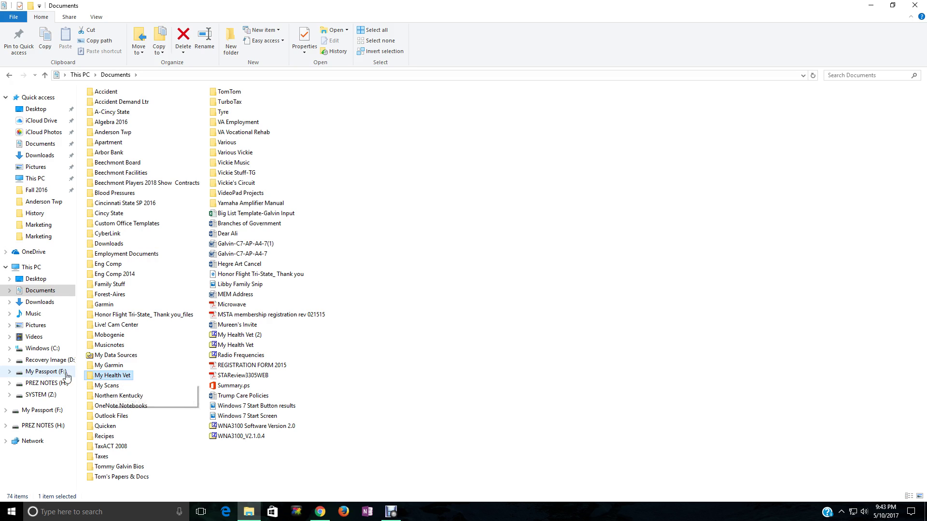
{"action": "right_click", "coordinate": [109, 377]}
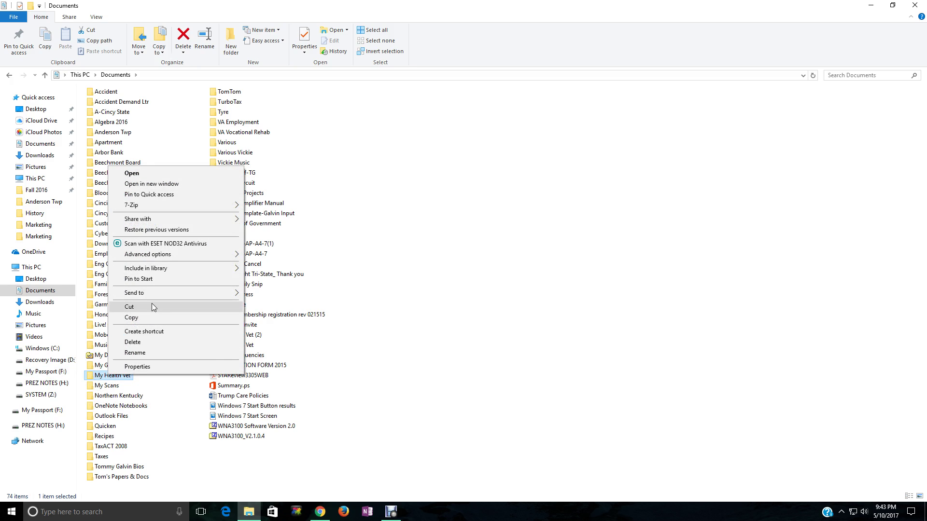
{"action": "mouse_move", "coordinate": [156, 294]}
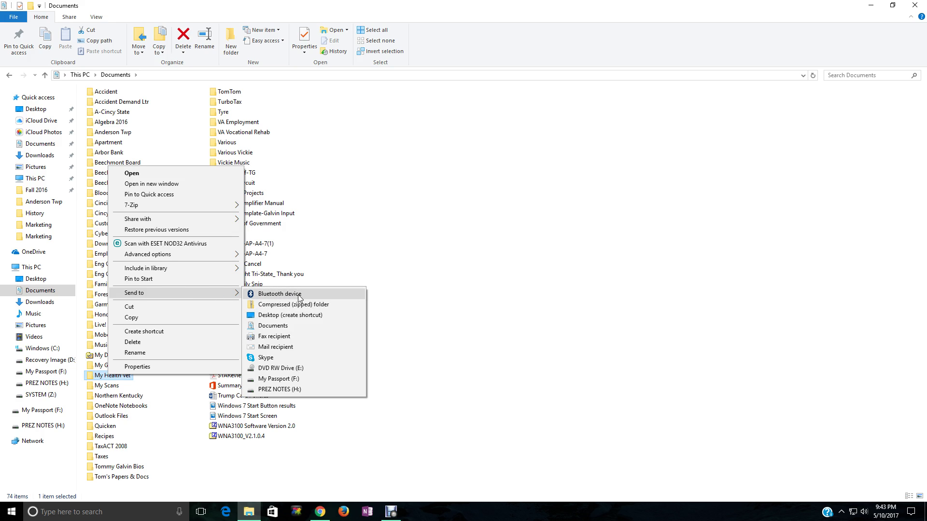
{"action": "left_click", "coordinate": [288, 390]}
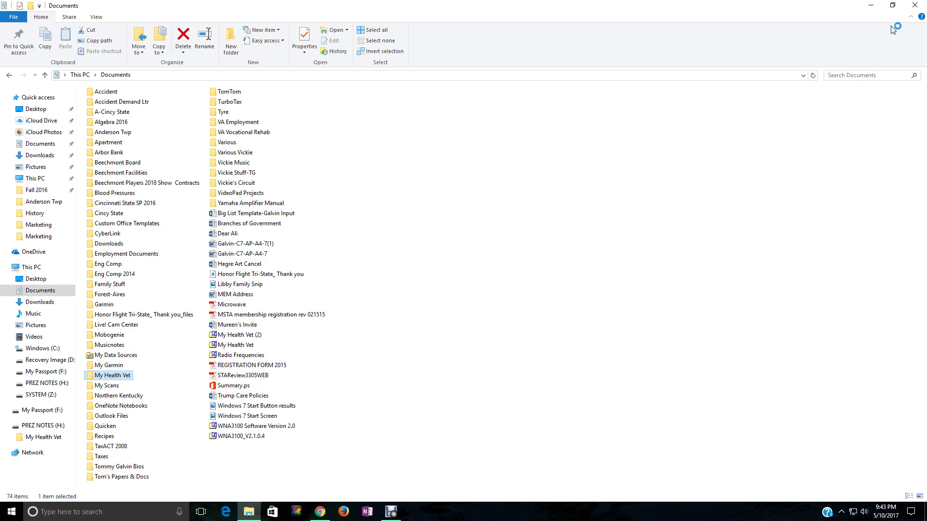
{"action": "left_click", "coordinate": [870, 6]}
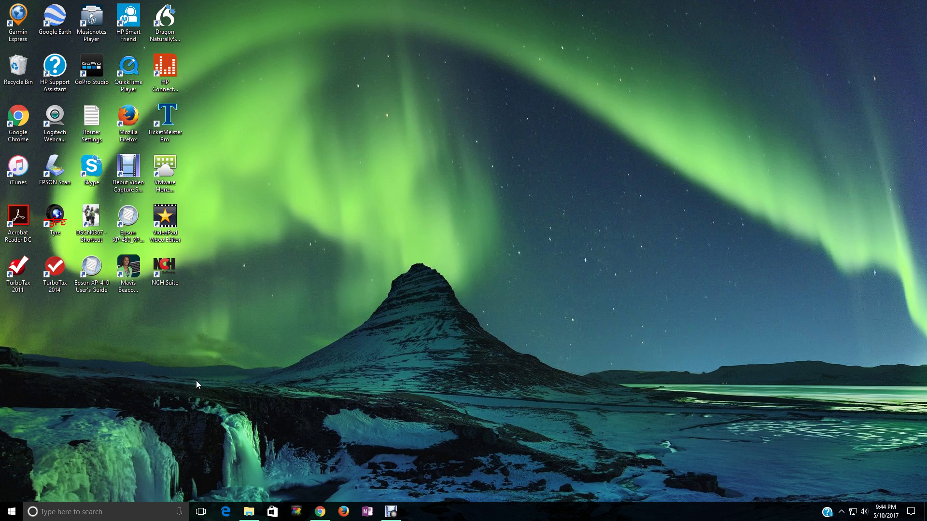
- Check the My Health Vet folder on the PREZ NOTES (H:) drive and its contents, and close the window
{"action": "left_click", "coordinate": [248, 512]}
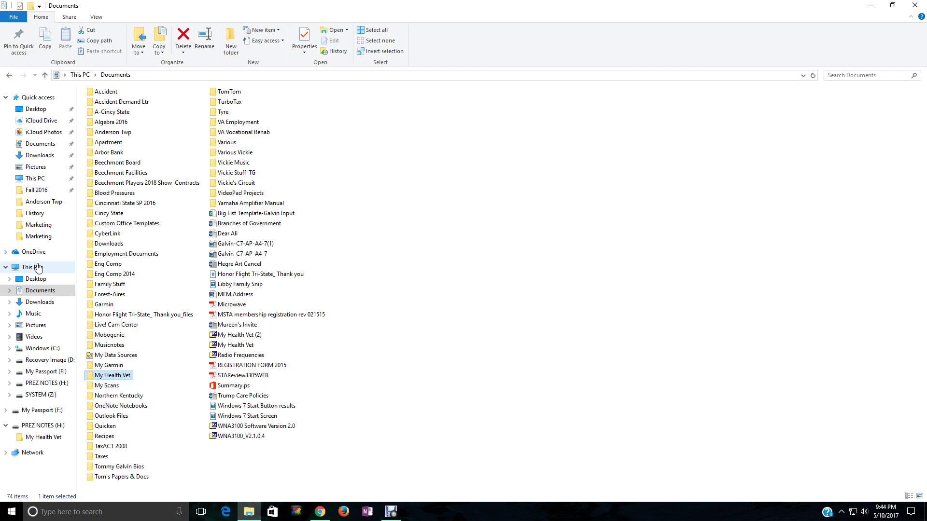
{"action": "left_click", "coordinate": [38, 267]}
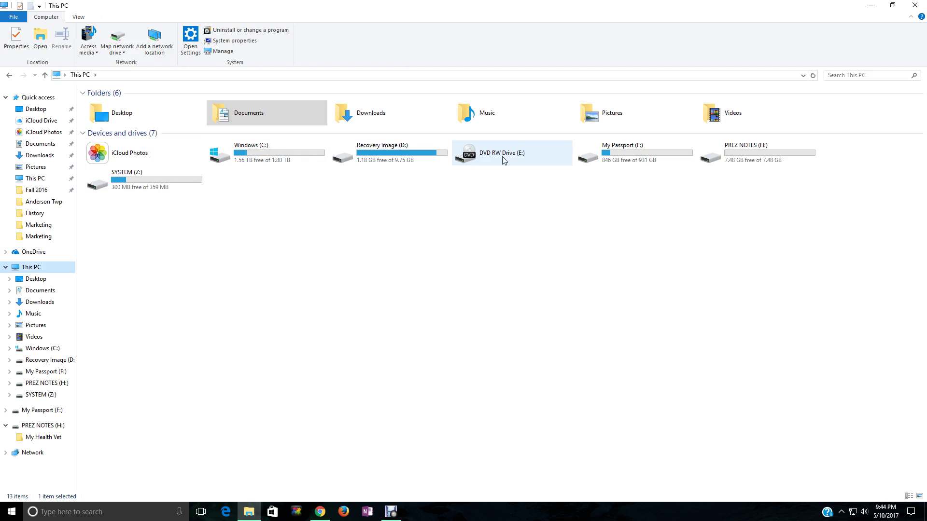
{"action": "left_click", "coordinate": [745, 153]}
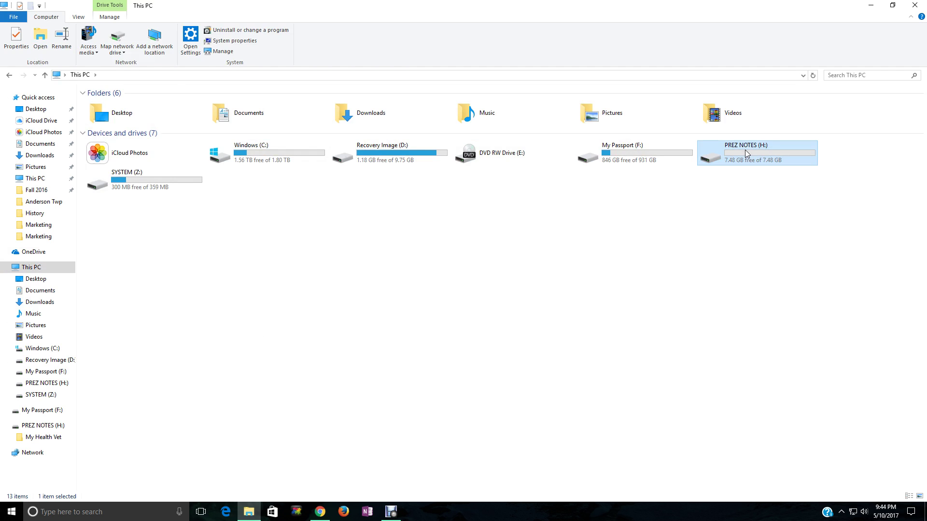
{"action": "double_click", "coordinate": [745, 153]}
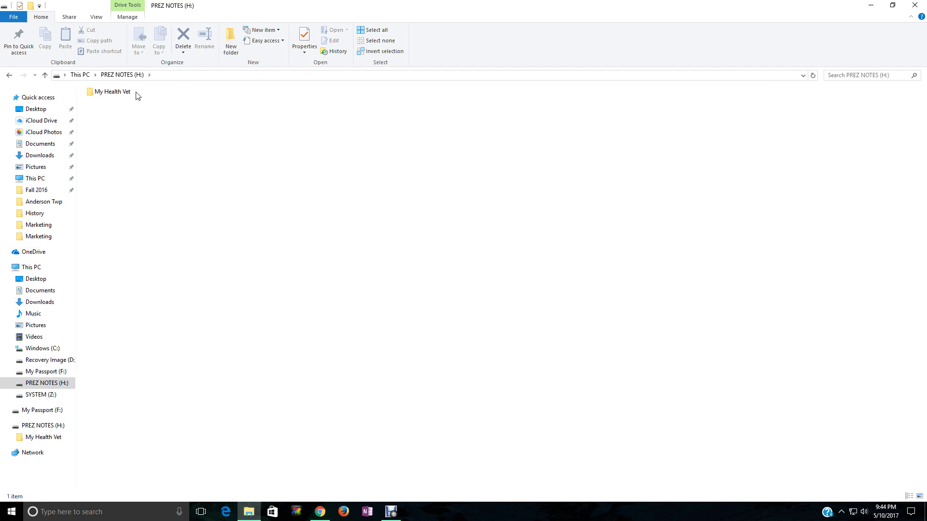
{"action": "double_click", "coordinate": [109, 95]}
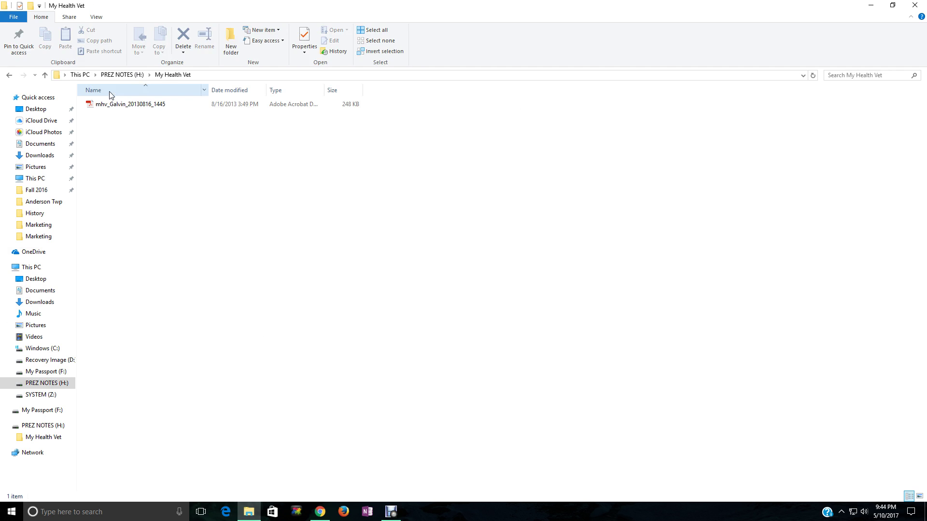
{"action": "left_click", "coordinate": [11, 73]}
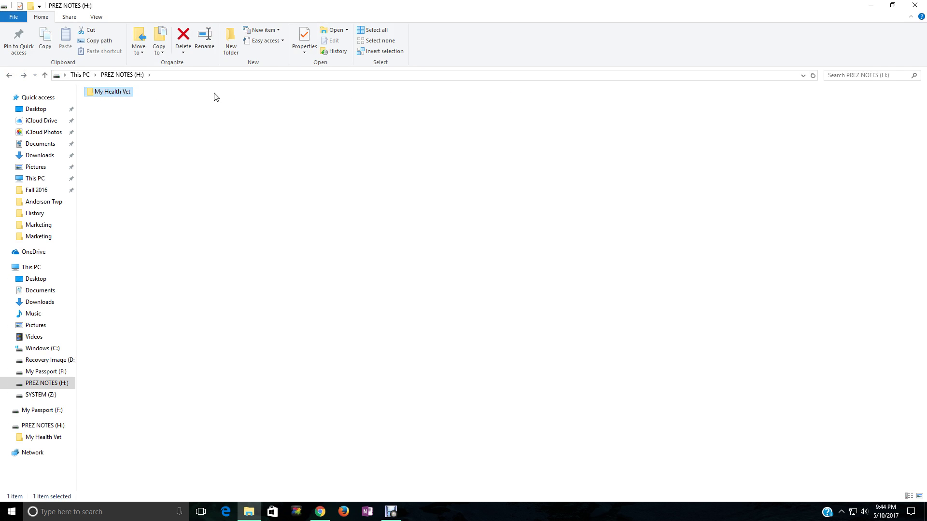
{"action": "left_click", "coordinate": [916, 6]}
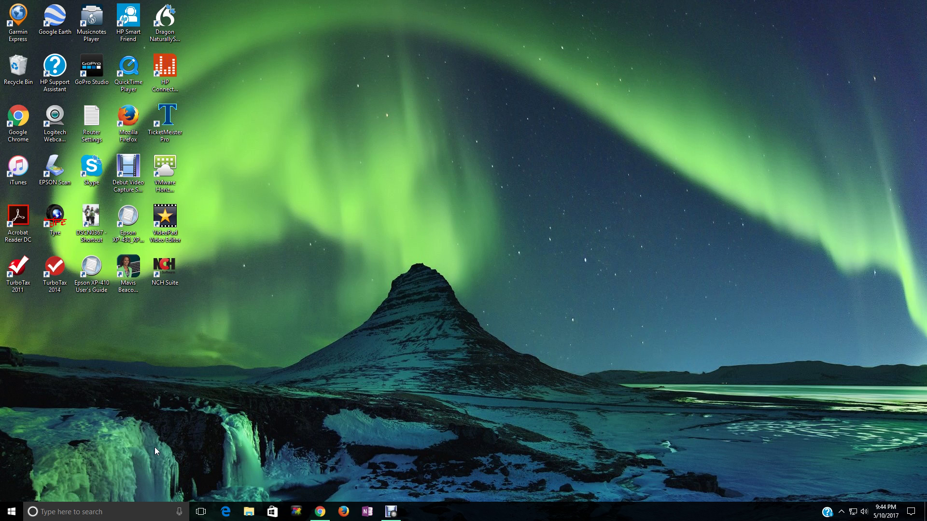
- Send the picture Windows 7 Start Button results from Documents to the PREZ NOTES (H:) drive, and close the window
{"action": "left_click", "coordinate": [249, 512]}
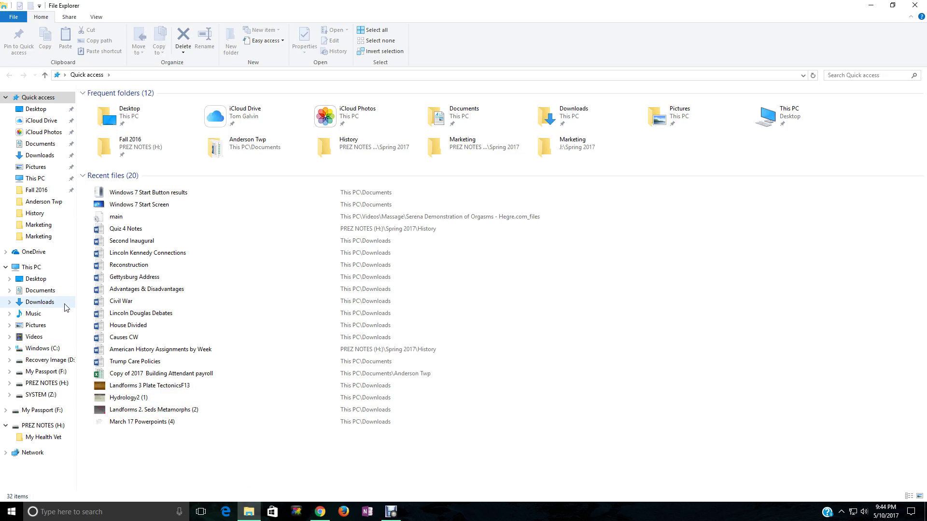
{"action": "left_click", "coordinate": [43, 290]}
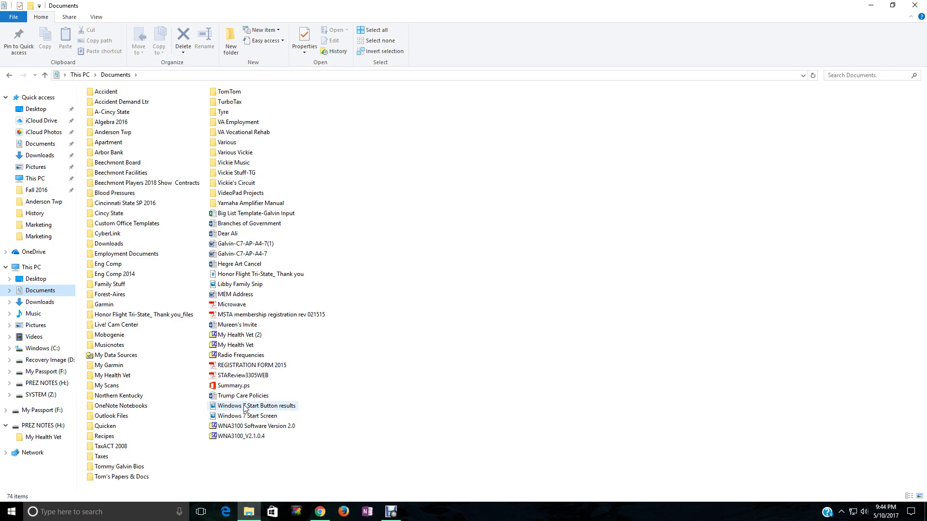
{"action": "mouse_move", "coordinate": [244, 408]}
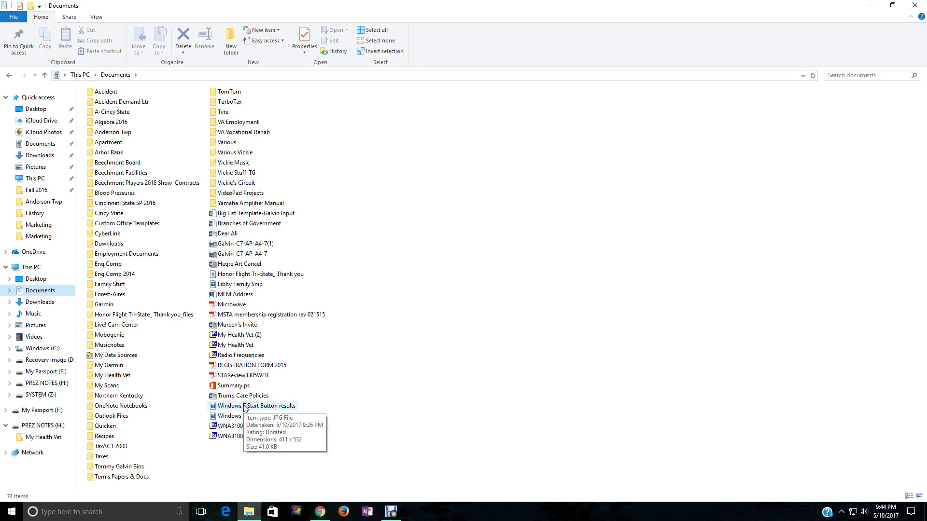
{"action": "left_click", "coordinate": [244, 408]}
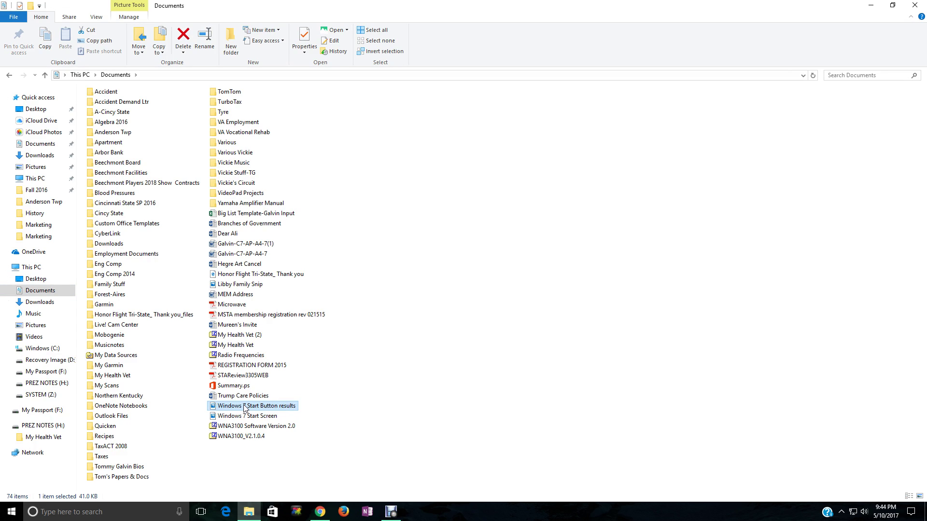
{"action": "right_click", "coordinate": [245, 408]}
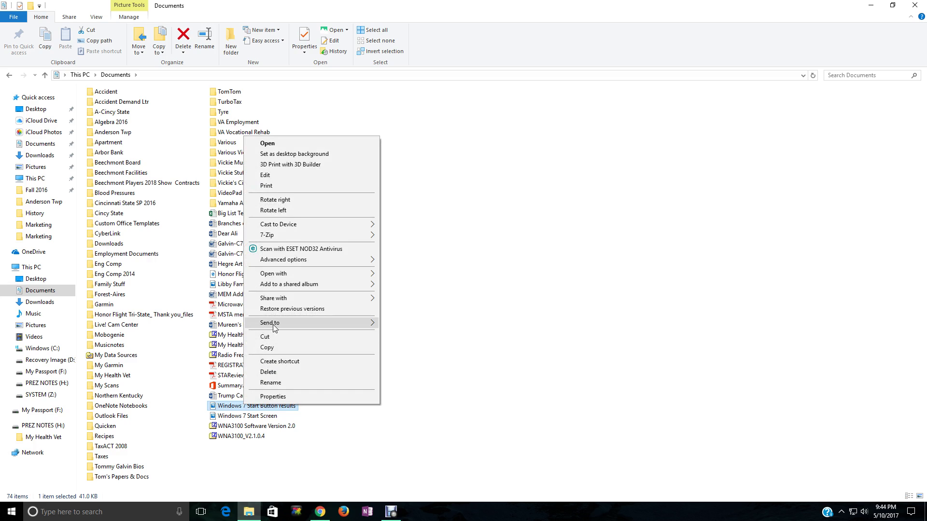
{"action": "mouse_move", "coordinate": [276, 327]}
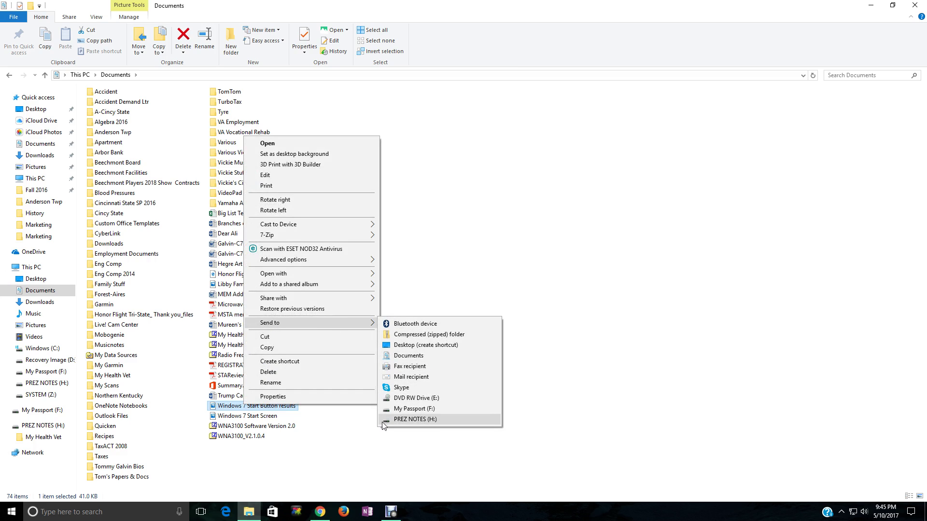
{"action": "left_click", "coordinate": [416, 420]}
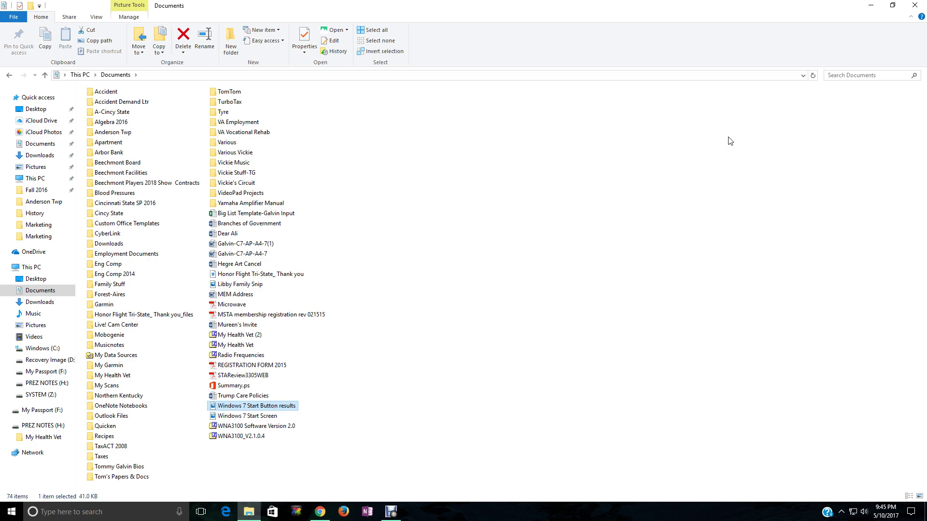
{"action": "left_click", "coordinate": [915, 7]}
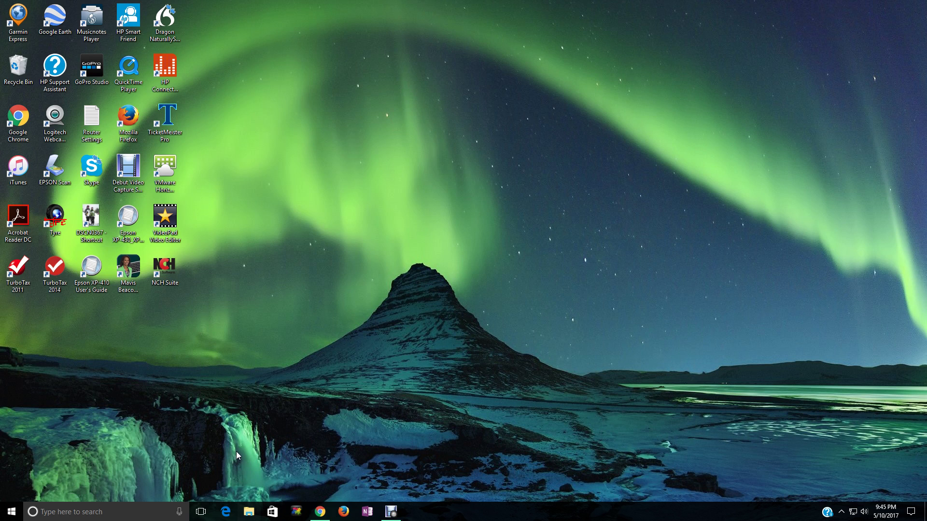
- View the Windows 7 Start Button results picture from the PREZ NOTES (H:) drive, and close the picture and File Explorer
{"action": "key", "text": "super+e"}
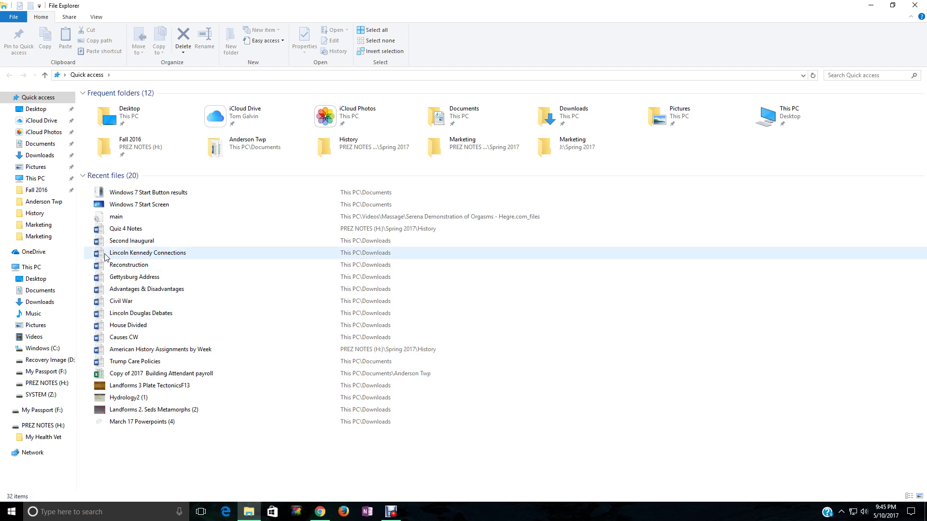
{"action": "left_click", "coordinate": [31, 268]}
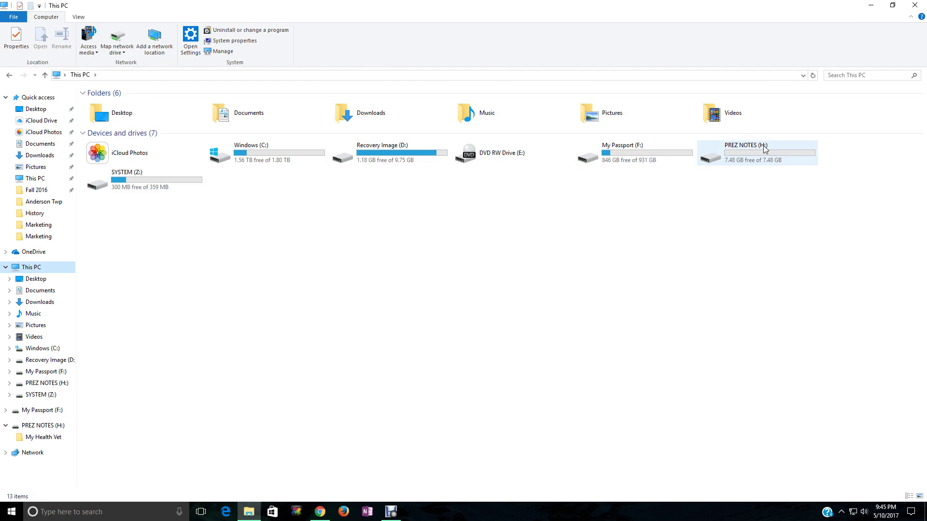
{"action": "left_click", "coordinate": [747, 151]}
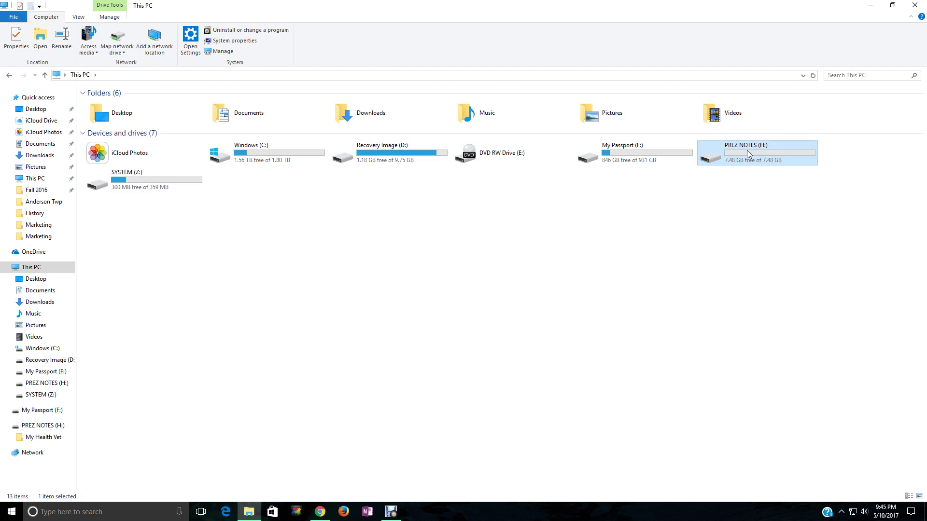
{"action": "double_click", "coordinate": [746, 149]}
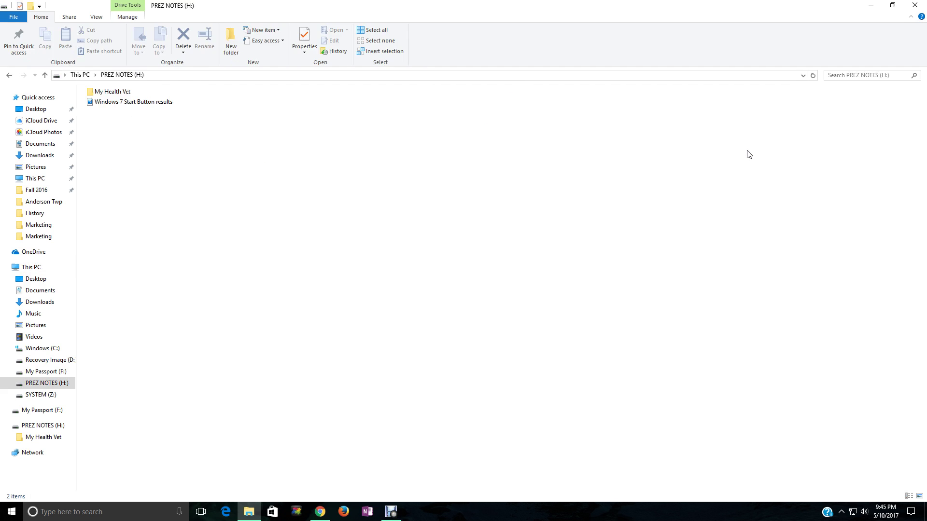
{"action": "left_click", "coordinate": [146, 105]}
{"action": "double_click", "coordinate": [146, 105]}
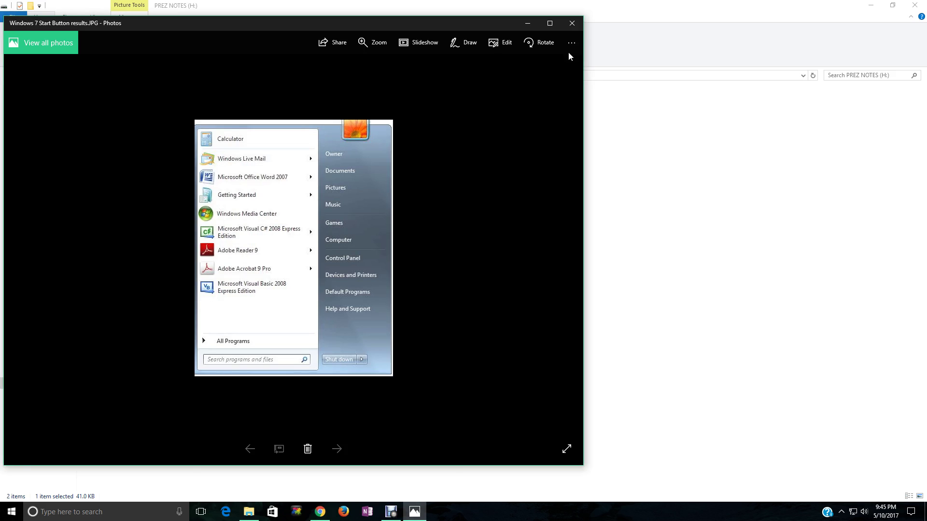
{"action": "left_click", "coordinate": [572, 23]}
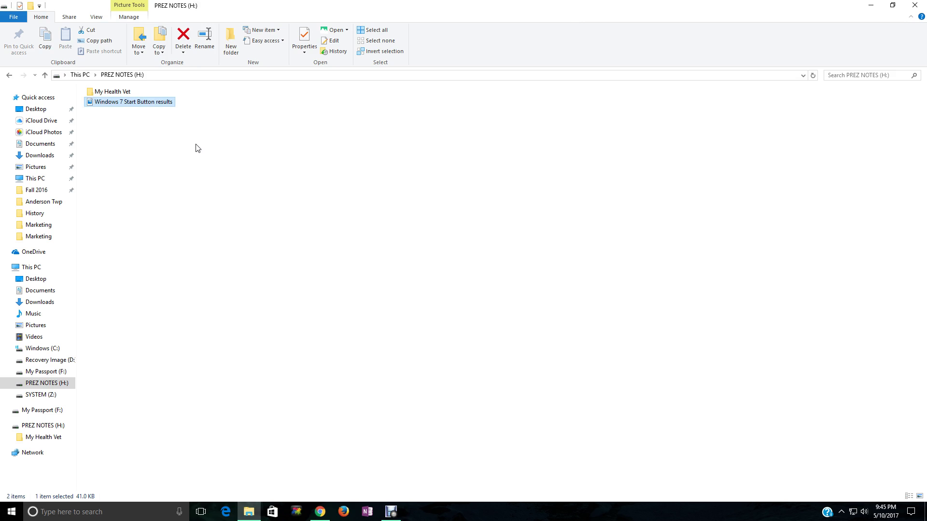
{"action": "left_click", "coordinate": [914, 6]}
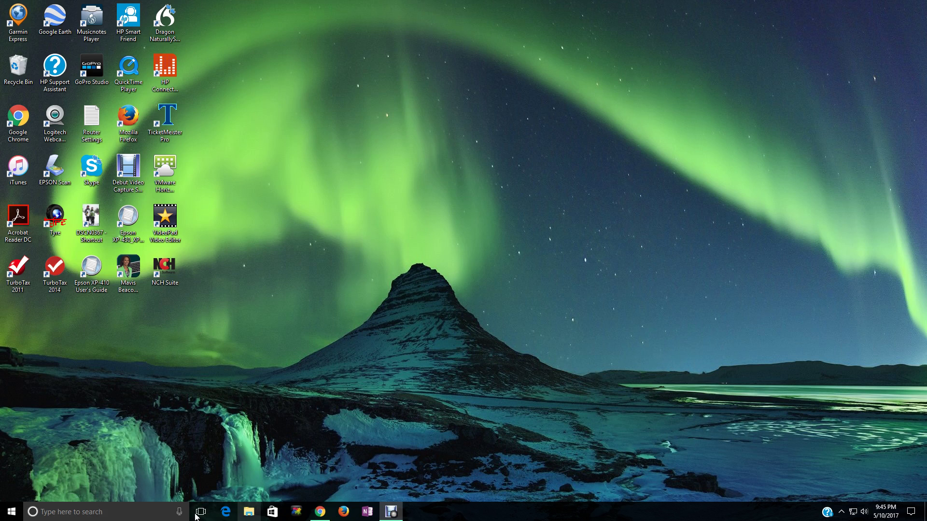
- Create a compressed (zipped) copy of the Eng Comp 2014 folder in Documents
{"action": "left_click", "coordinate": [14, 514]}
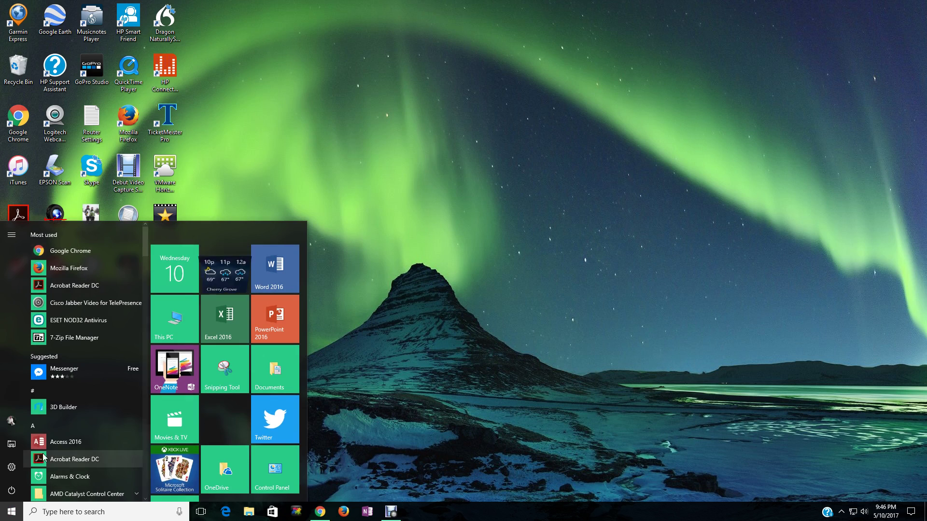
{"action": "left_click", "coordinate": [13, 445]}
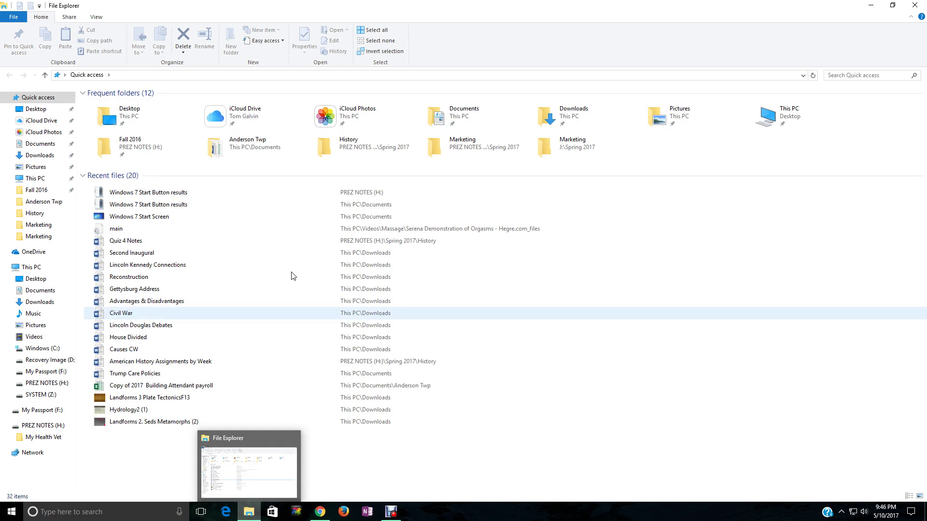
{"action": "left_click", "coordinate": [32, 269]}
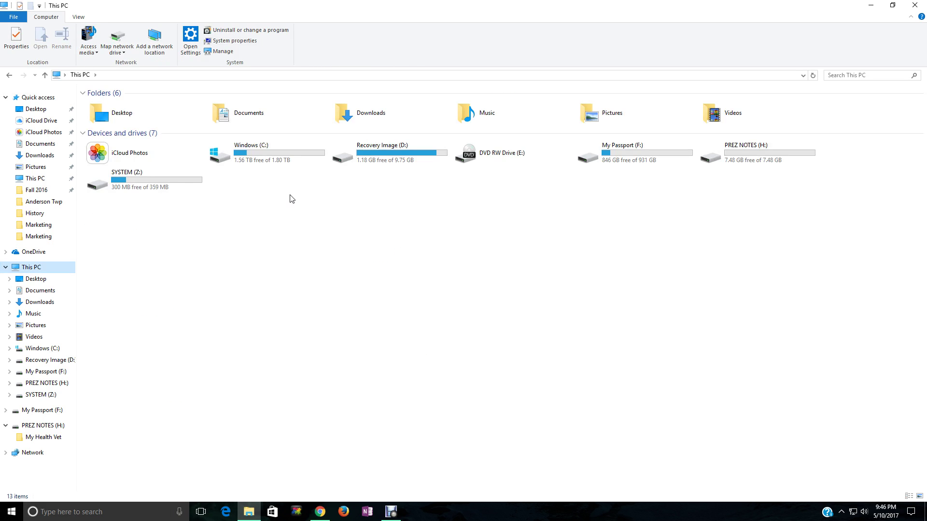
{"action": "left_click", "coordinate": [40, 291]}
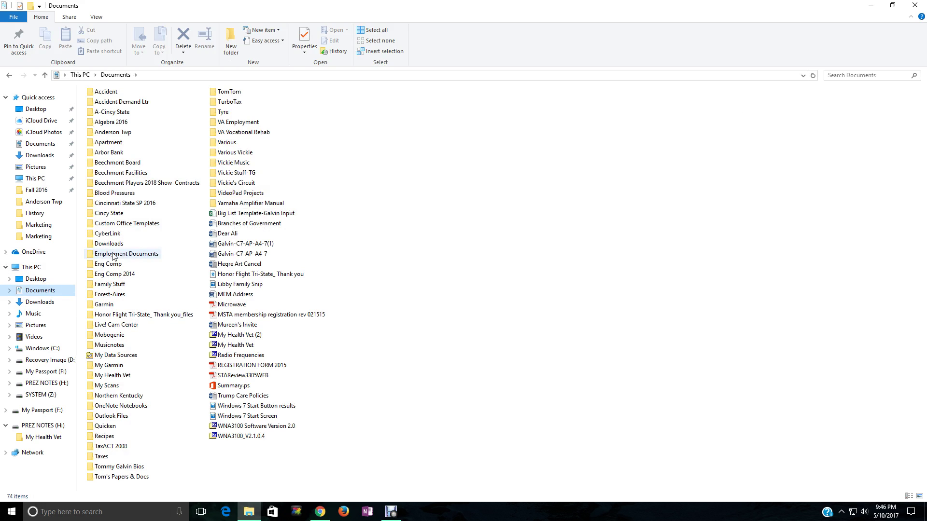
{"action": "left_click", "coordinate": [122, 276]}
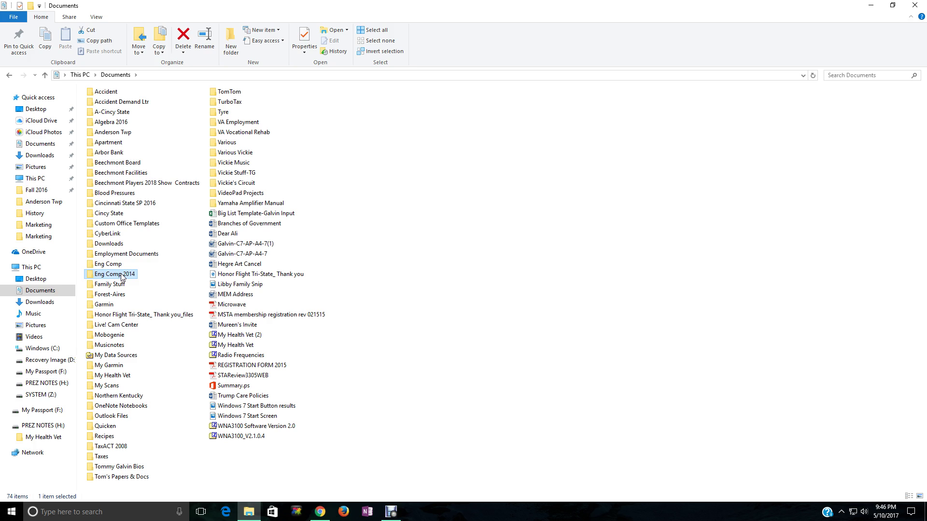
{"action": "right_click", "coordinate": [122, 275]}
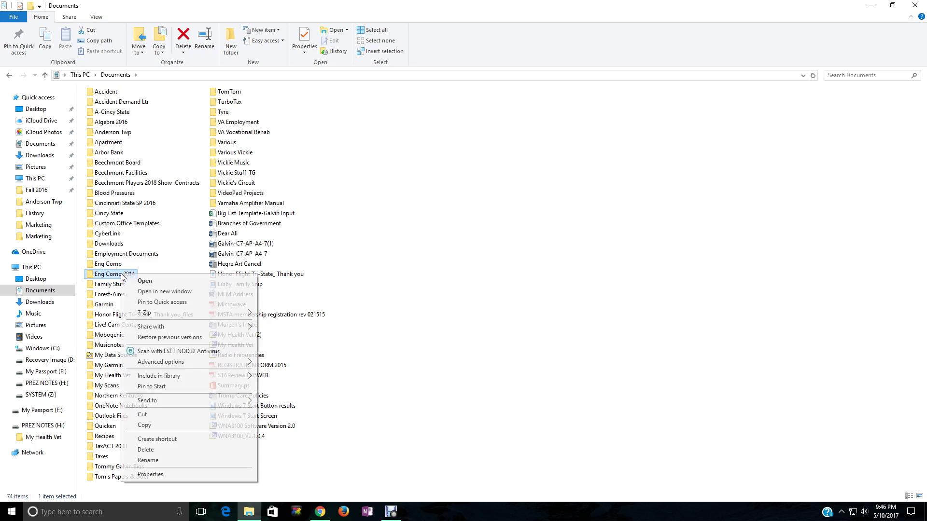
{"action": "mouse_move", "coordinate": [186, 400]}
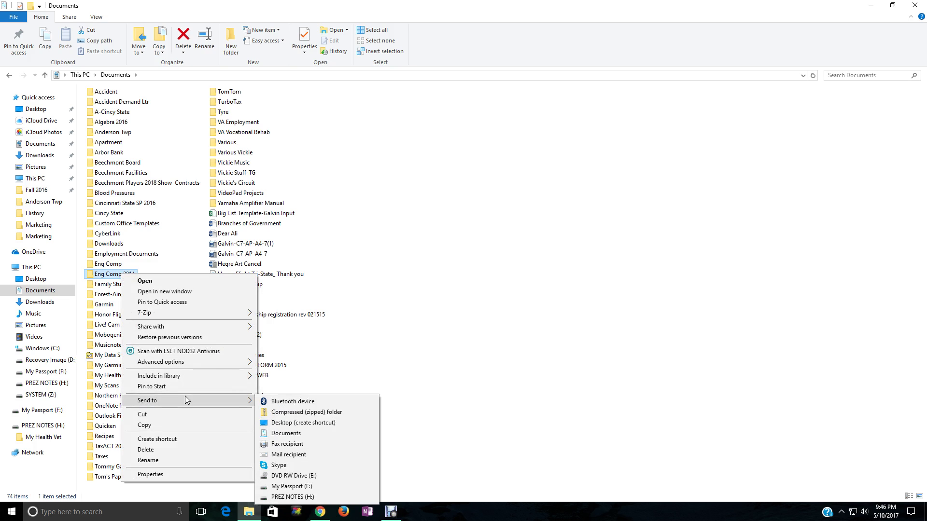
{"action": "left_click", "coordinate": [312, 413]}
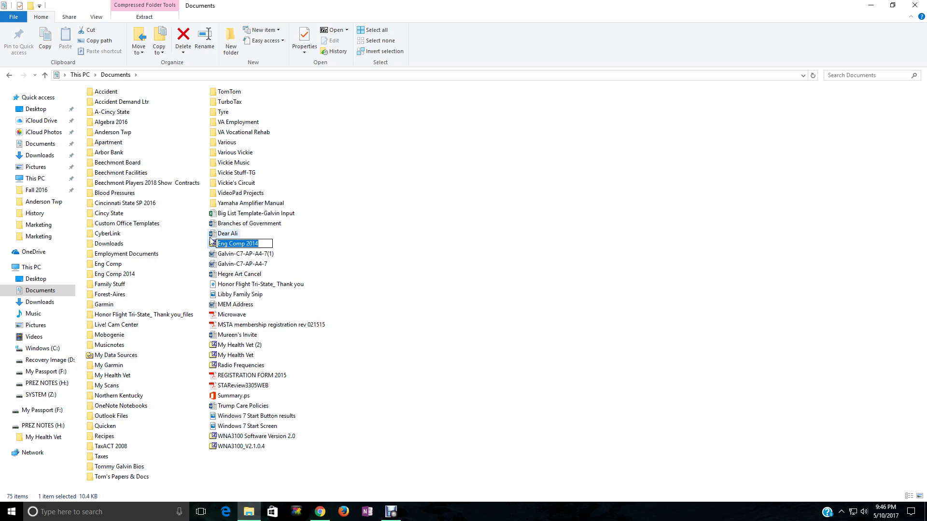
- Rename the new zip file in Documents as Eng Comp 2014 Zipped
{"action": "left_click", "coordinate": [264, 244]}
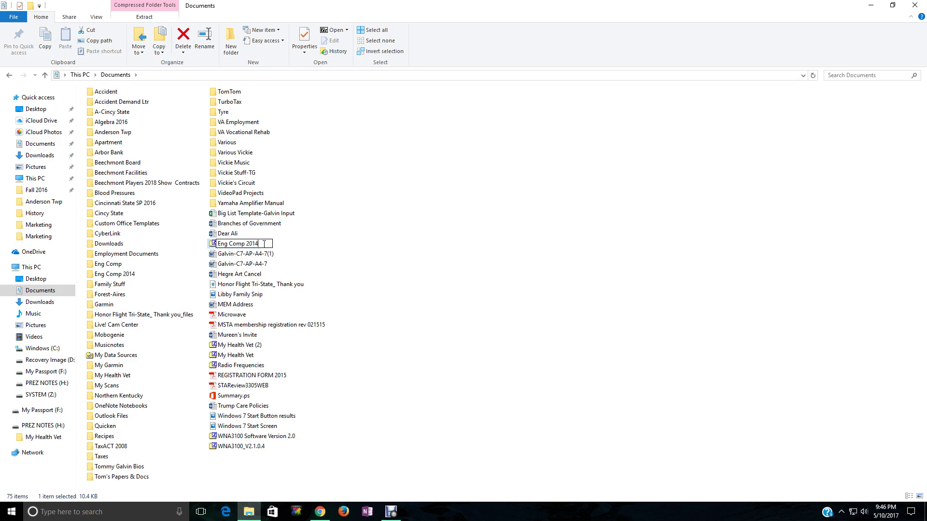
{"action": "type", "text": "Zipped"}
{"action": "left_click", "coordinate": [311, 264]}
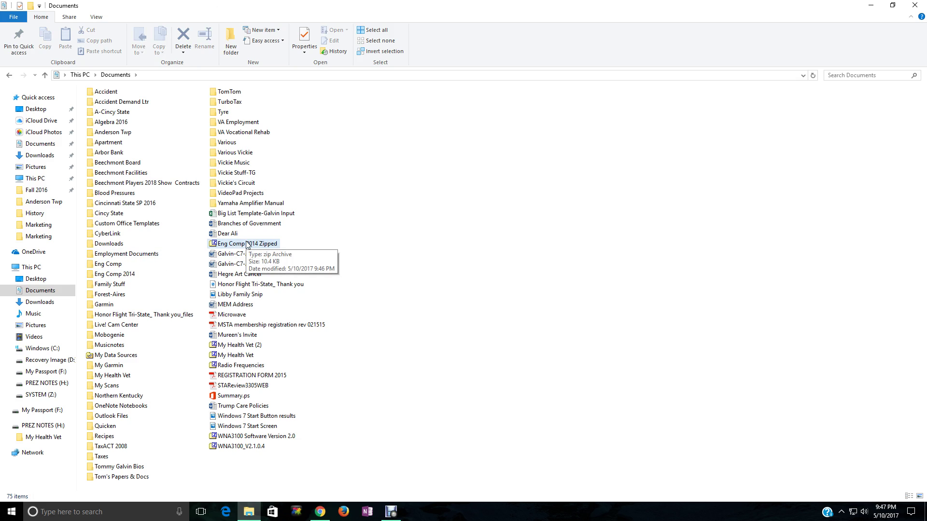
- Send the Eng Comp 2014 Zipped file from Documents to the PREZ NOTES (H:) drive, and close the window
{"action": "left_click", "coordinate": [247, 244]}
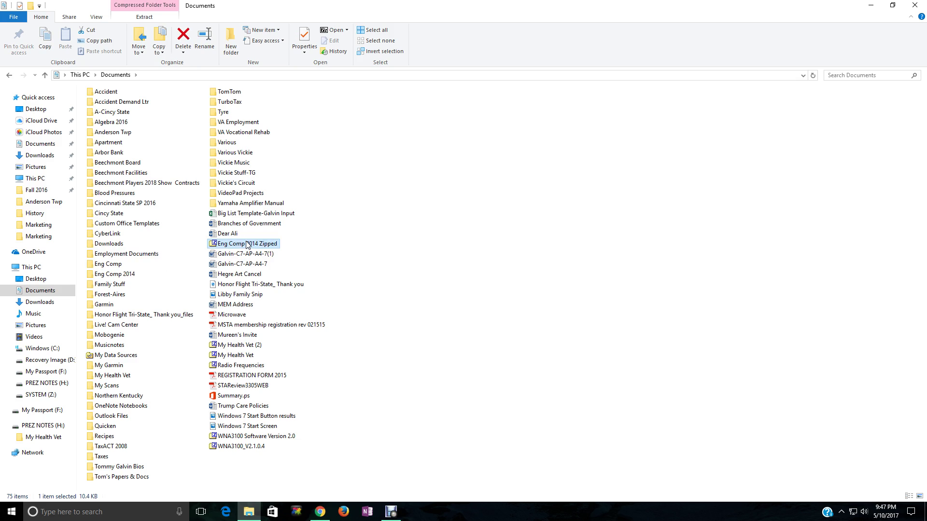
{"action": "right_click", "coordinate": [247, 244]}
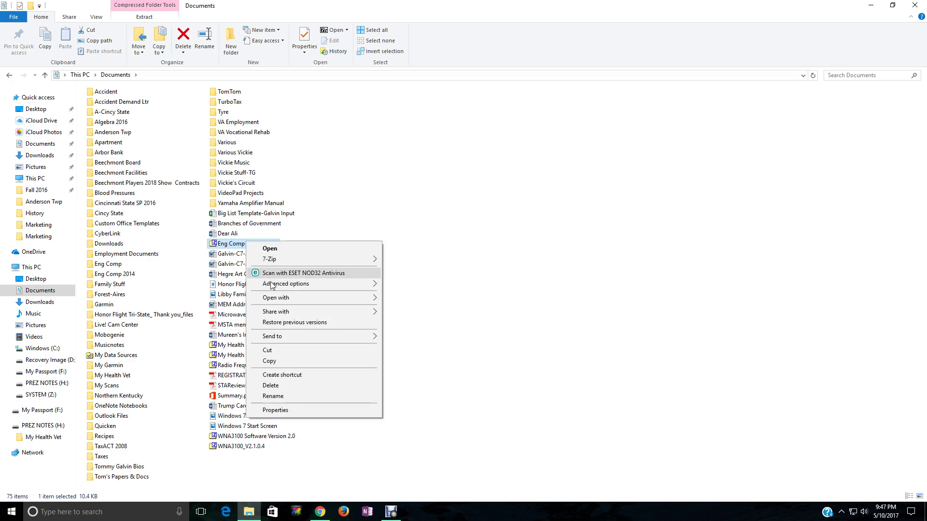
{"action": "mouse_move", "coordinate": [291, 341]}
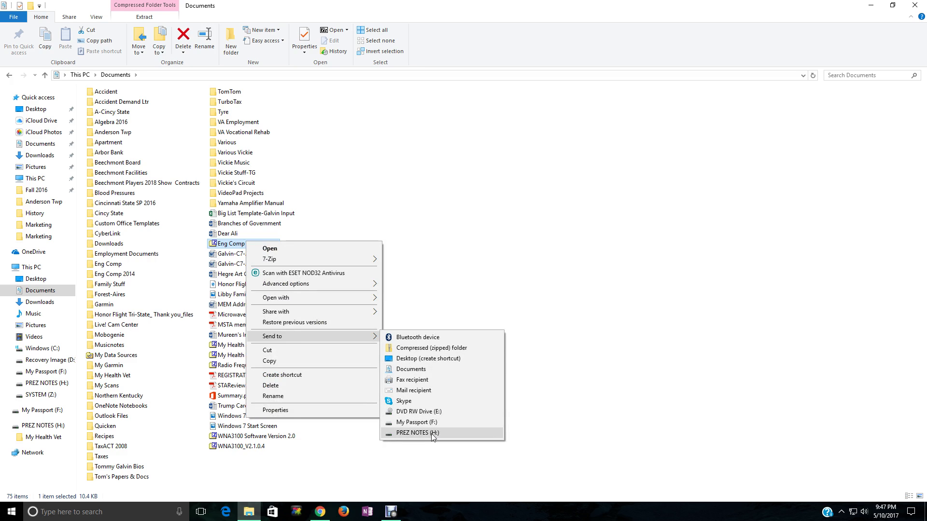
{"action": "left_click", "coordinate": [430, 433]}
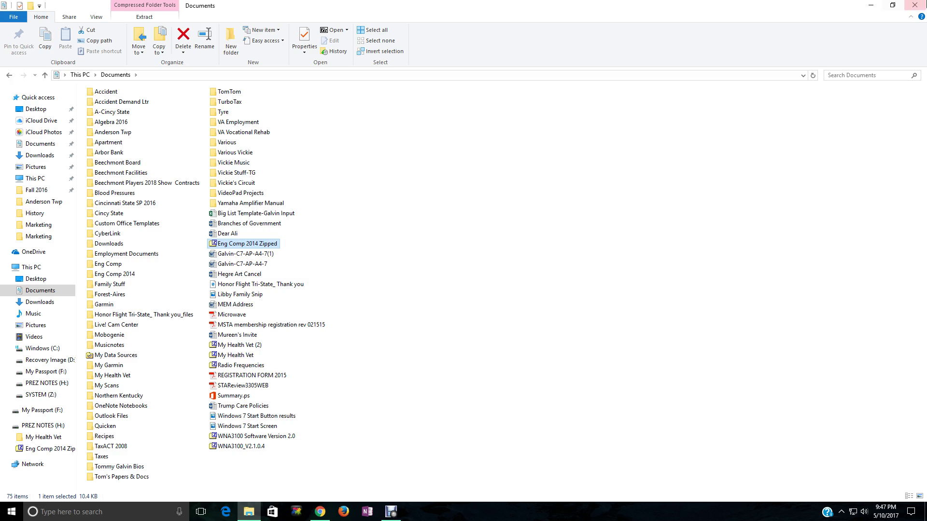
{"action": "left_click", "coordinate": [914, 7]}
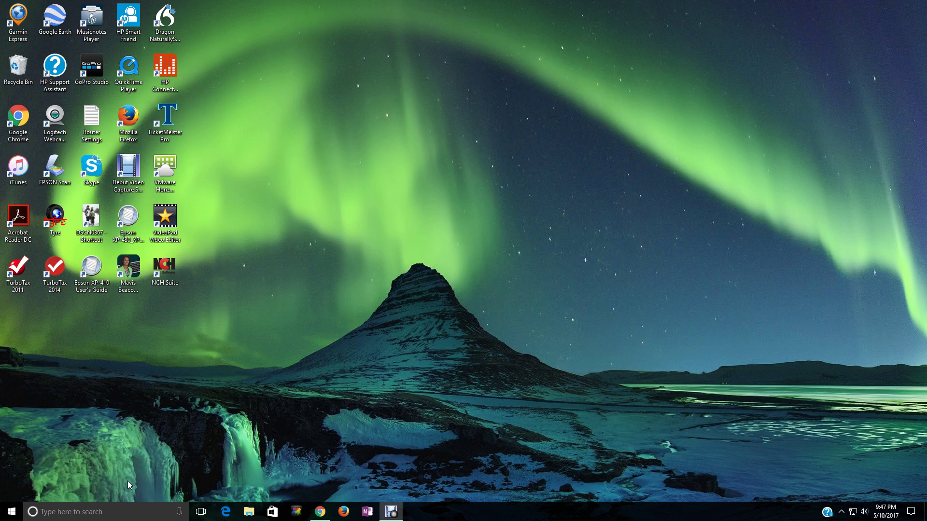
- Open the PREZ NOTES (H:) drive from This PC in File Explorer to check its contents
{"action": "left_click", "coordinate": [248, 512]}
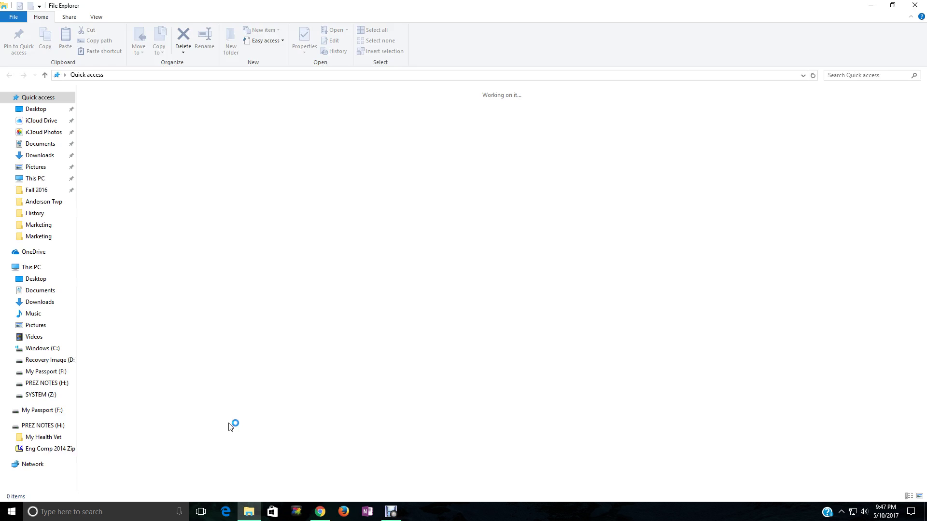
{"action": "left_click", "coordinate": [30, 268]}
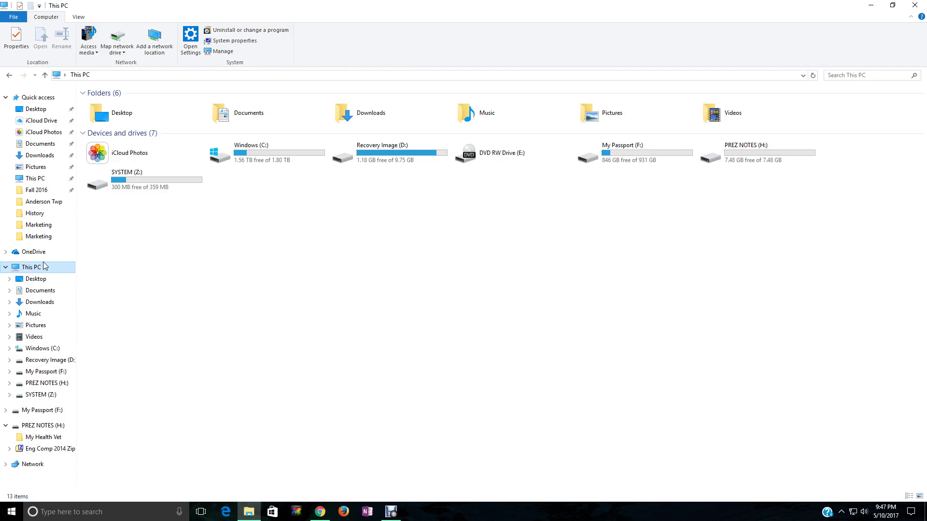
{"action": "left_click", "coordinate": [746, 153]}
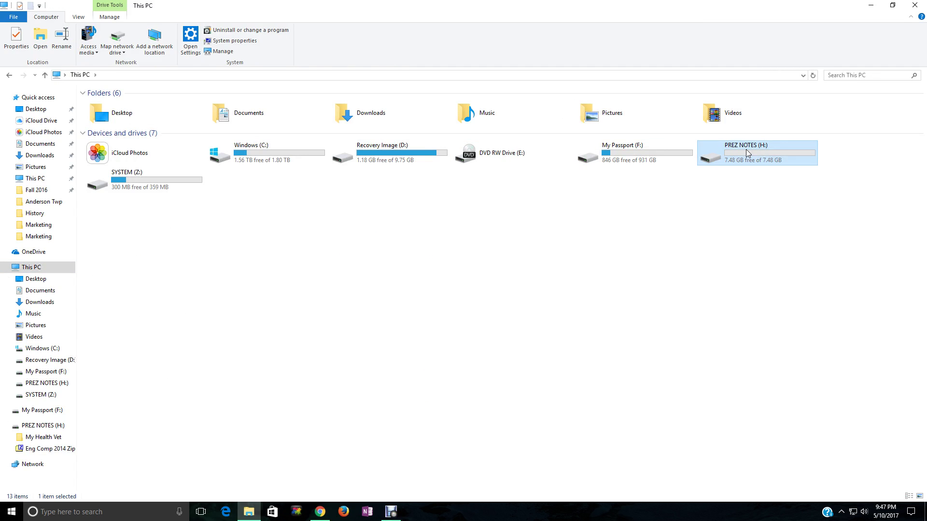
{"action": "right_click", "coordinate": [745, 149]}
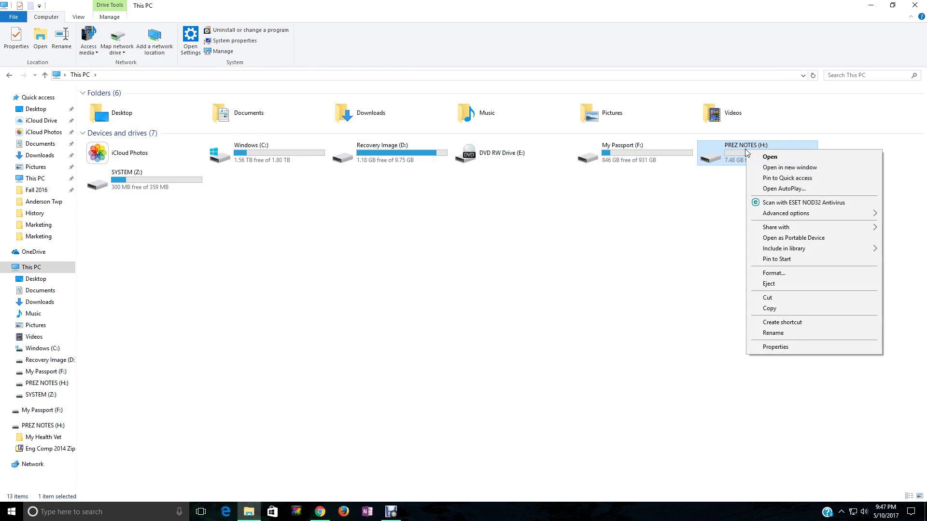
{"action": "left_click", "coordinate": [720, 158]}
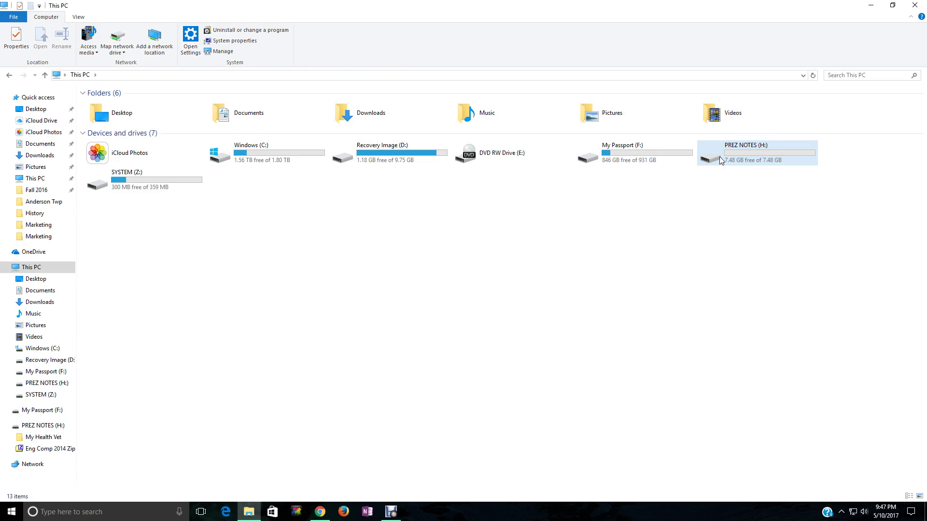
{"action": "double_click", "coordinate": [722, 152]}
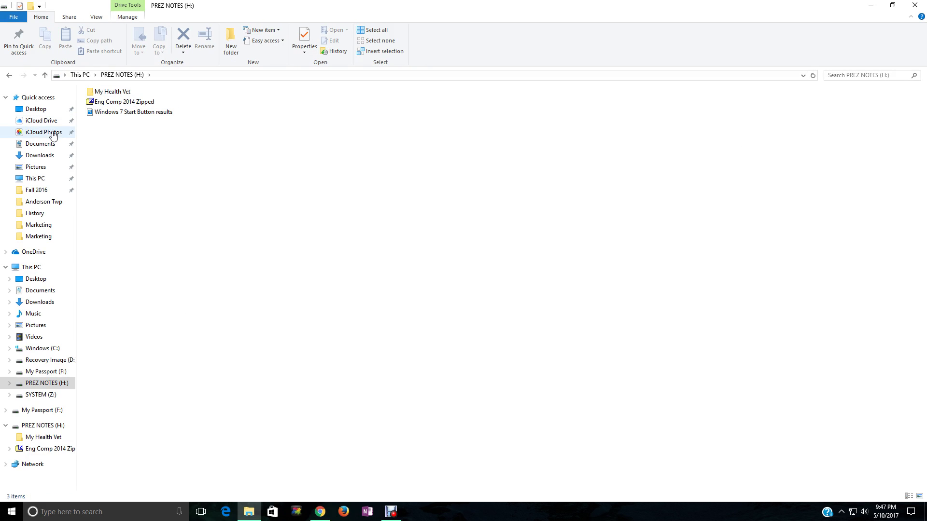
- View Response 8-29.docx in the Response Papers folder of the Eng Comp 2014 Zipped archive, and close the archive and document
{"action": "left_click", "coordinate": [117, 104]}
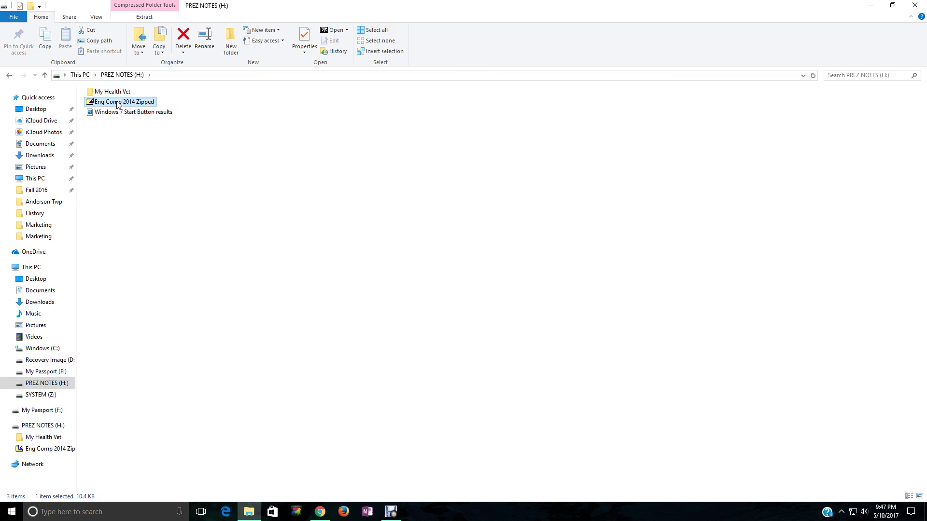
{"action": "double_click", "coordinate": [118, 104]}
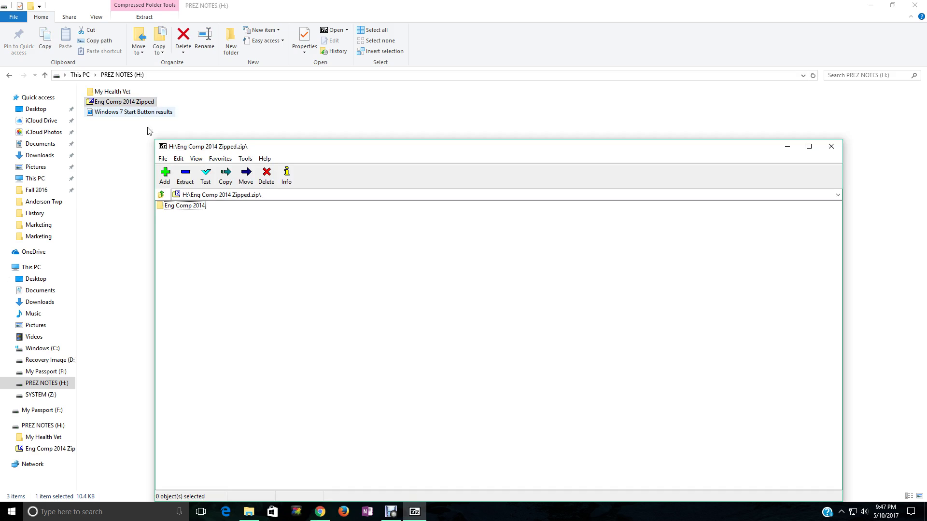
{"action": "left_click", "coordinate": [189, 207]}
{"action": "double_click", "coordinate": [190, 207]}
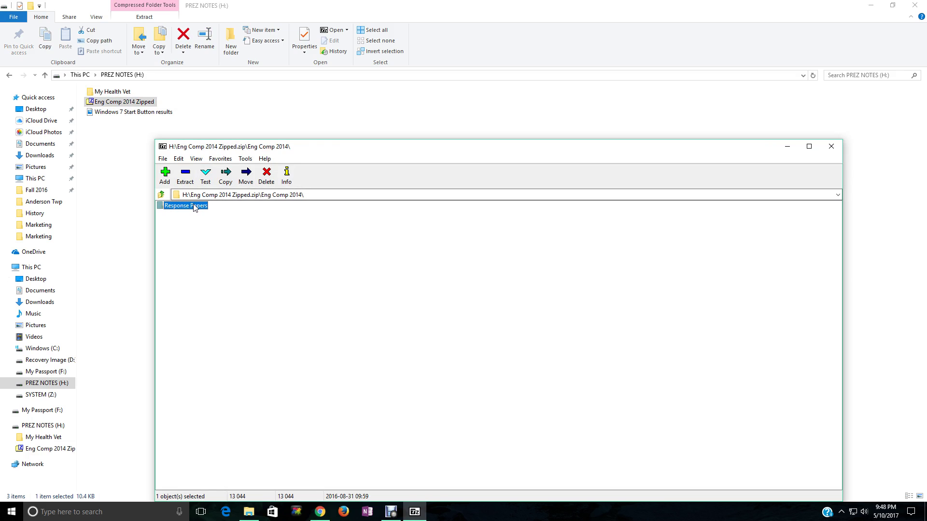
{"action": "double_click", "coordinate": [194, 206]}
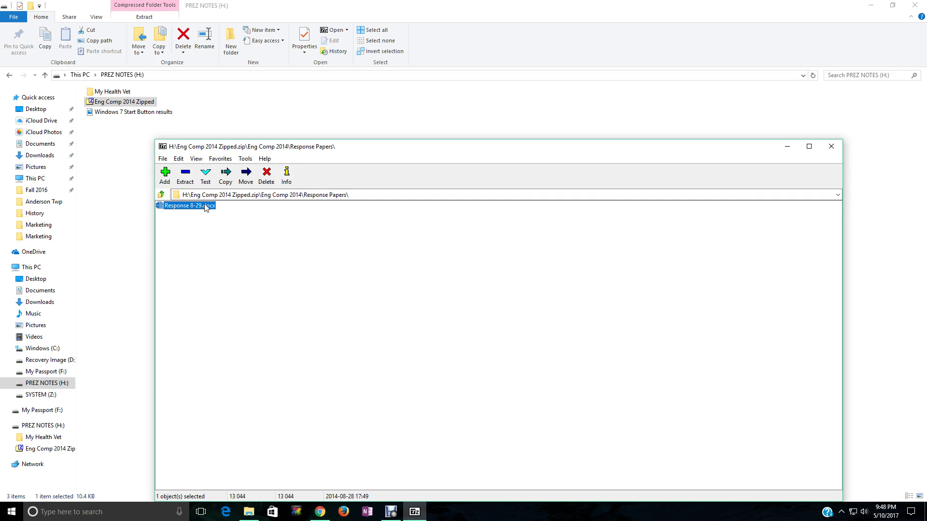
{"action": "double_click", "coordinate": [206, 206]}
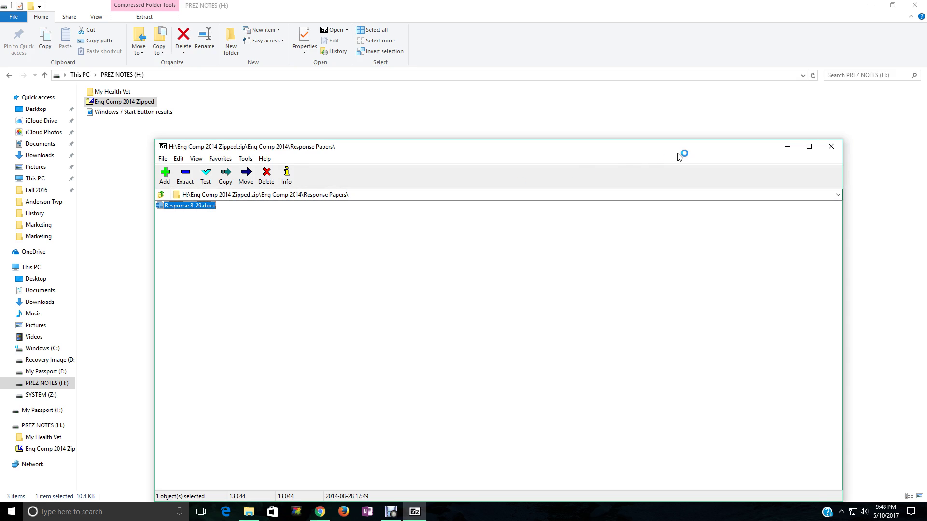
{"action": "left_click", "coordinate": [831, 147]}
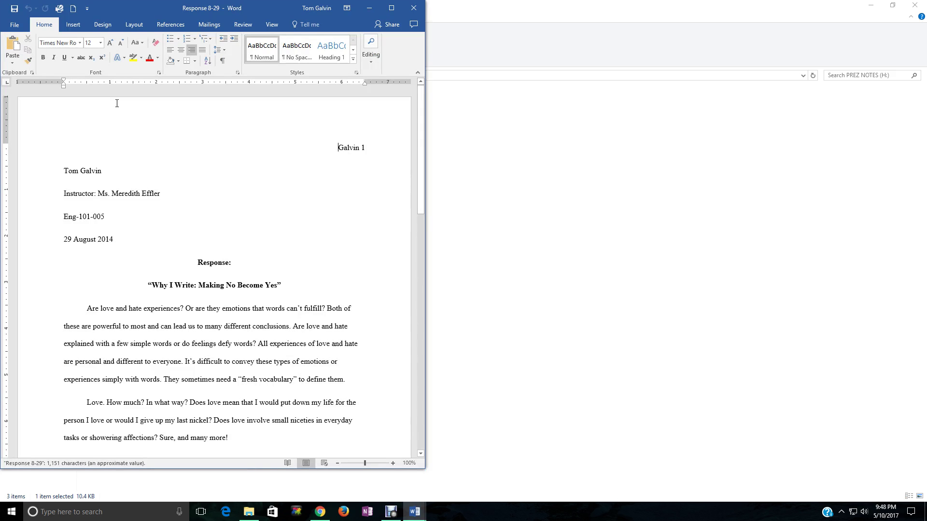
{"action": "left_click", "coordinate": [415, 10]}
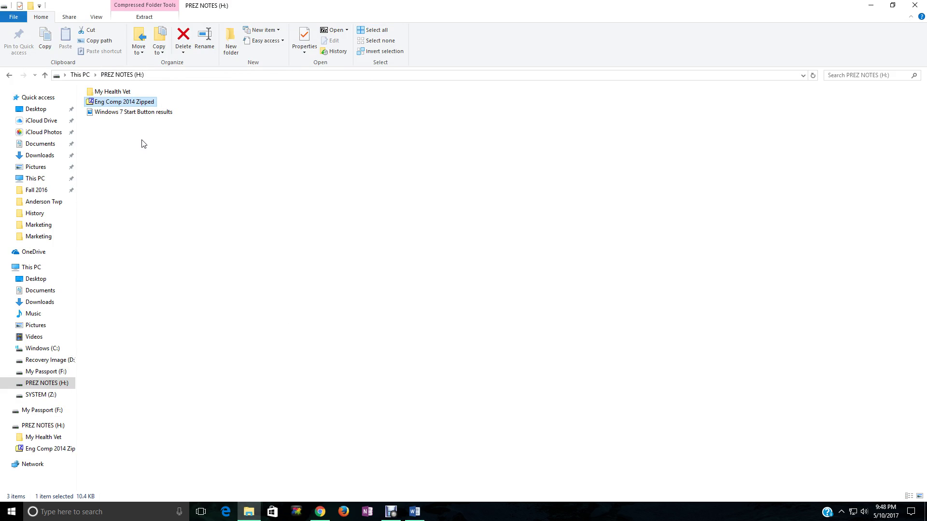
{"action": "key", "text": "ctrl+a"}
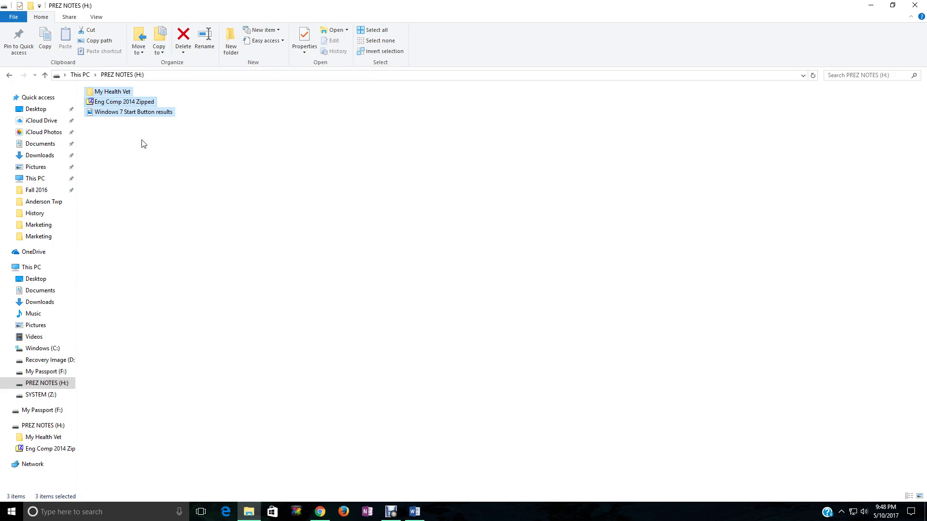
{"action": "left_click", "coordinate": [141, 143]}
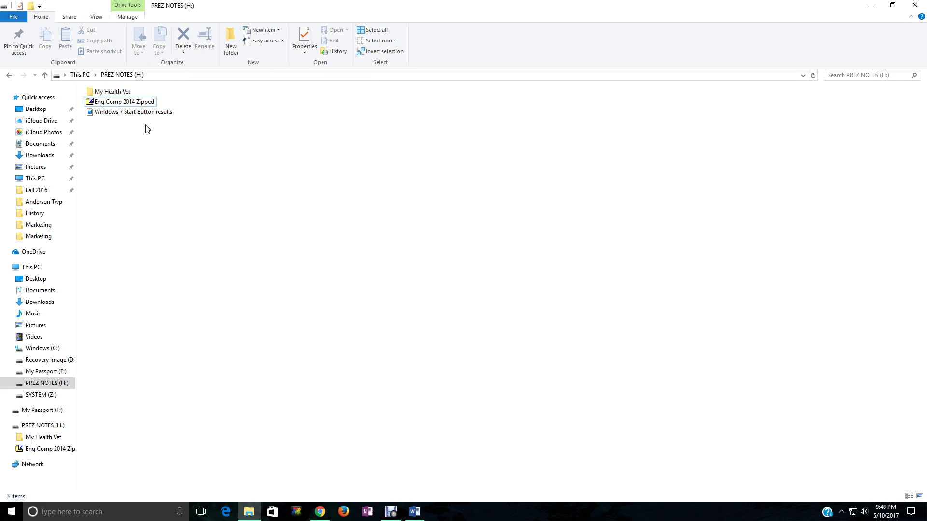
{"action": "left_click", "coordinate": [119, 93]}
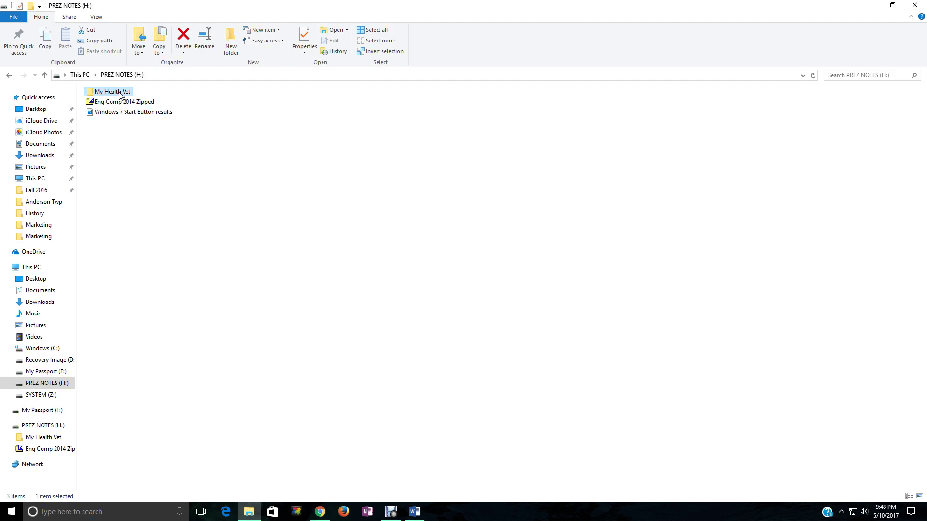
{"action": "left_click", "coordinate": [117, 102], "text": "ctrl"}
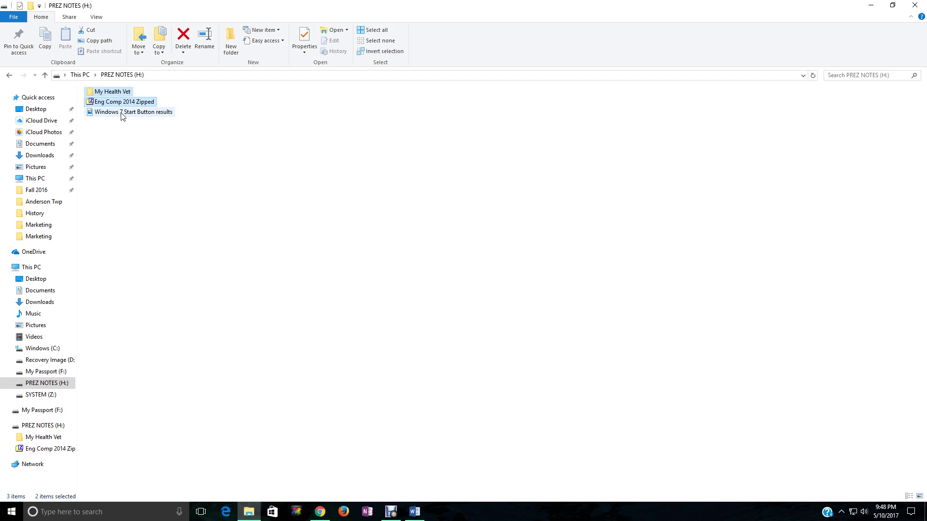
{"action": "left_click", "coordinate": [122, 113], "text": "ctrl"}
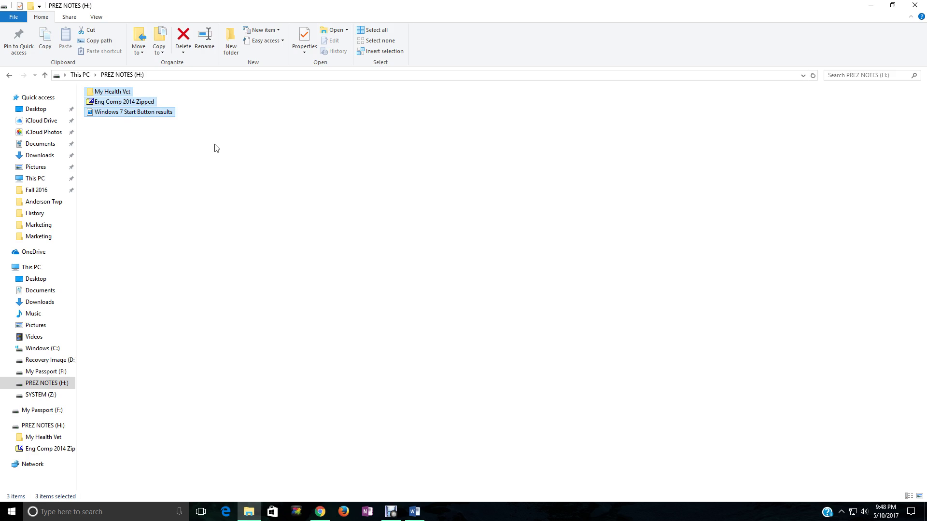
{"action": "right_click", "coordinate": [124, 106]}
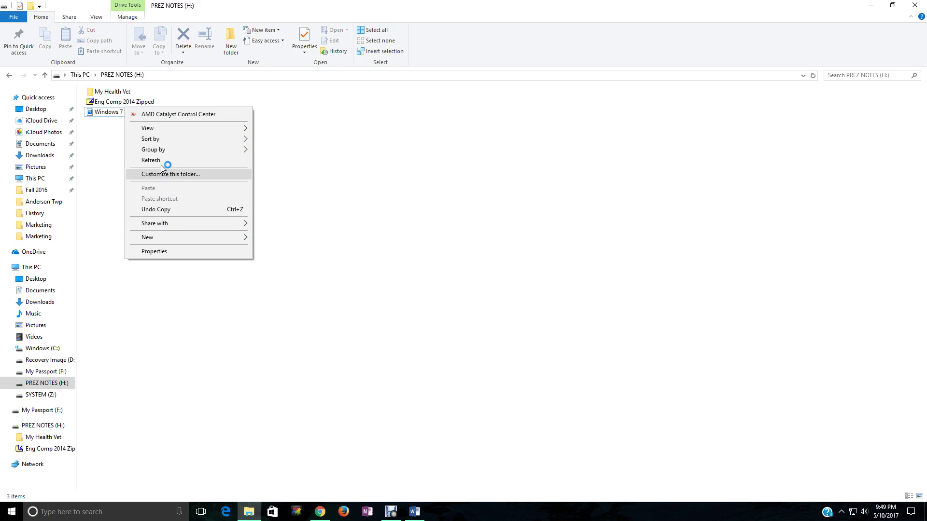
{"action": "left_click", "coordinate": [312, 130]}
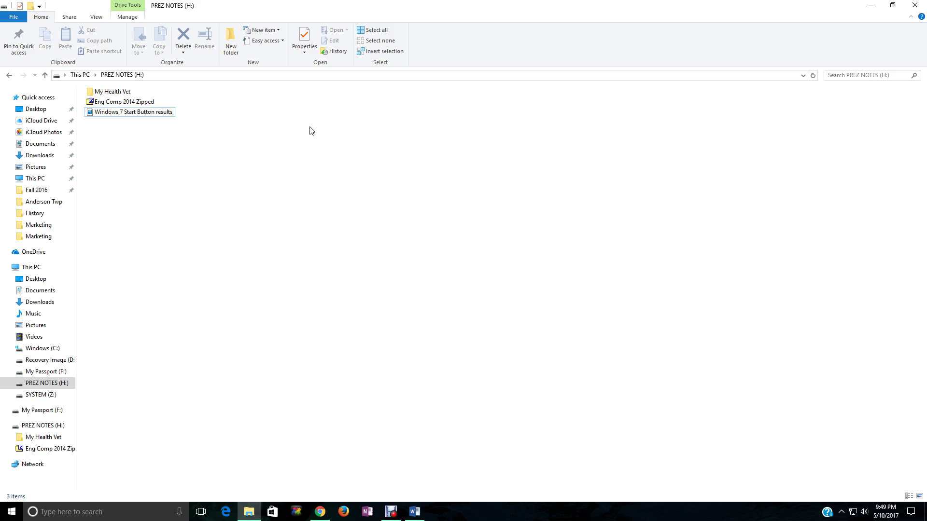
- Permanently delete the My Health Vet folder, Eng Comp 2014 Zipped and Windows 7 Start Button results from the PREZ NOTES (H:) drive
{"action": "left_click", "coordinate": [118, 114]}
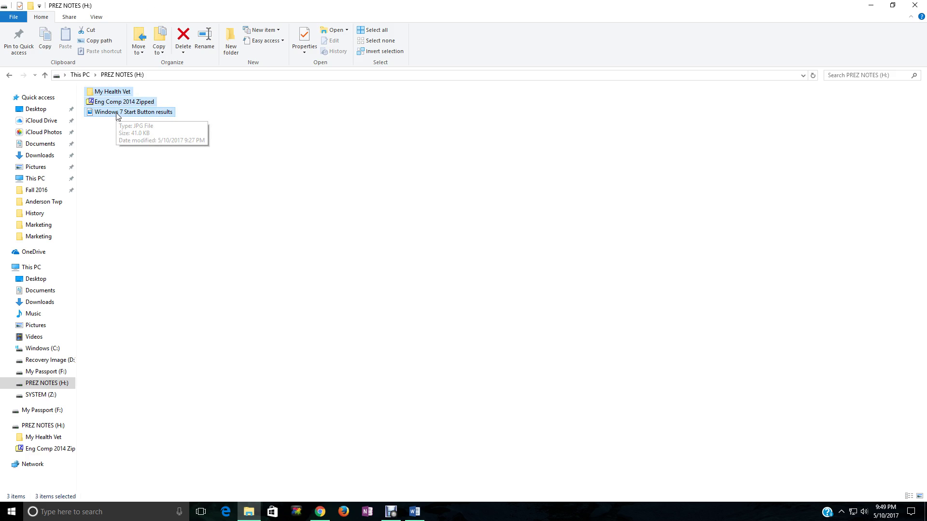
{"action": "left_click", "coordinate": [114, 148]}
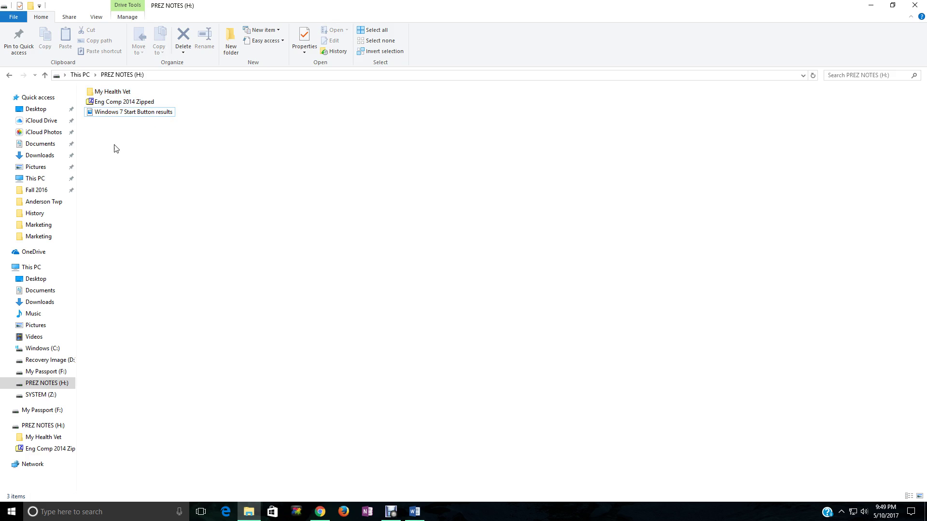
{"action": "left_click", "coordinate": [119, 94]}
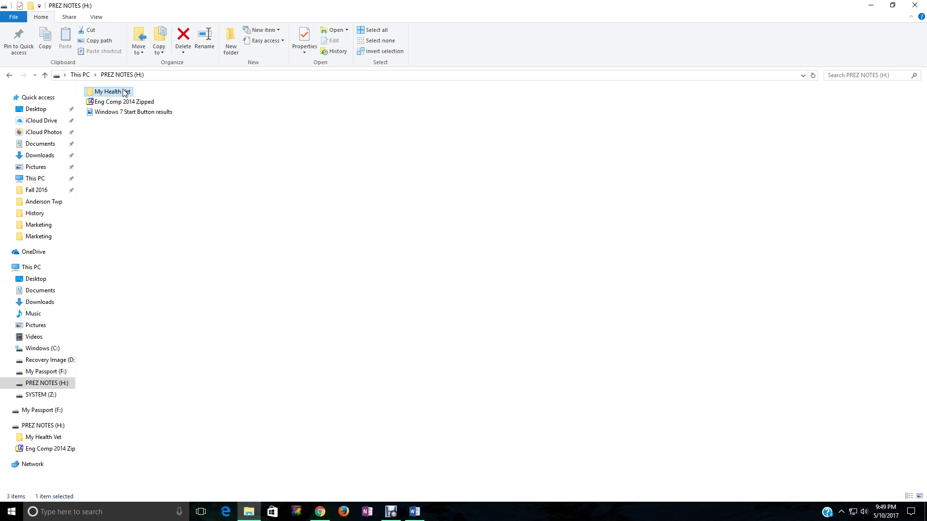
{"action": "left_click", "coordinate": [115, 101], "text": "ctrl"}
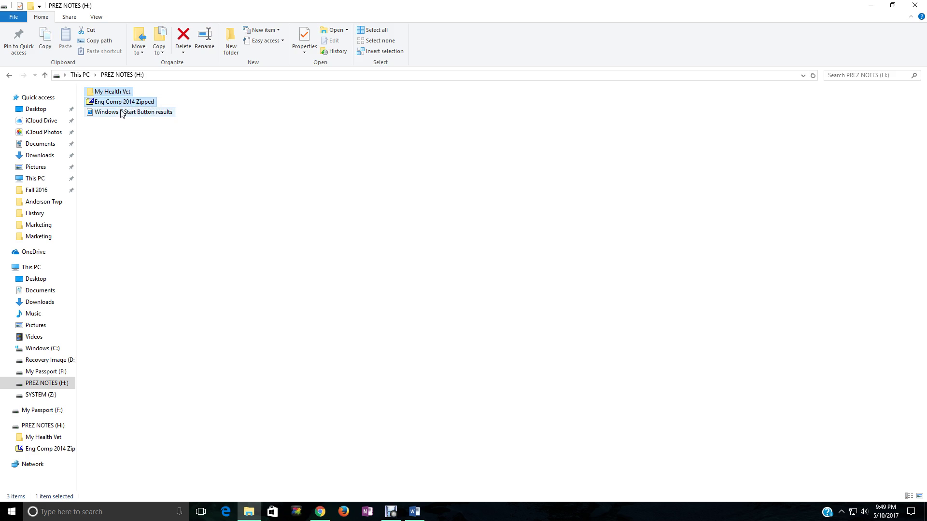
{"action": "left_click", "coordinate": [120, 111], "text": "ctrl"}
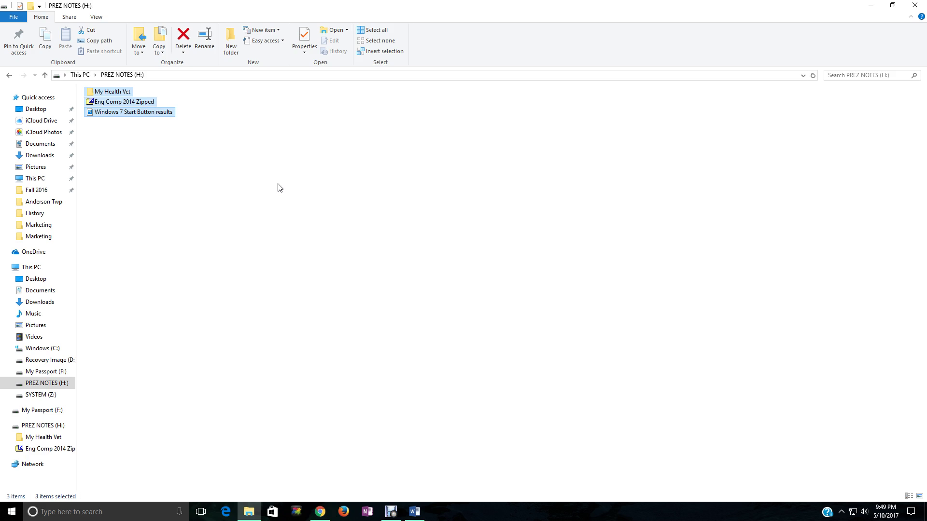
{"action": "key", "text": "Delete"}
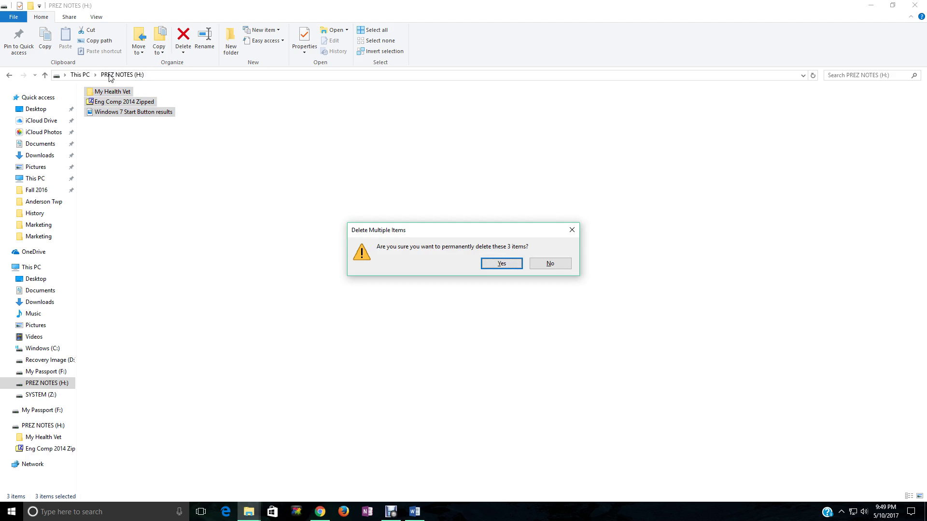
{"action": "left_click", "coordinate": [489, 266]}
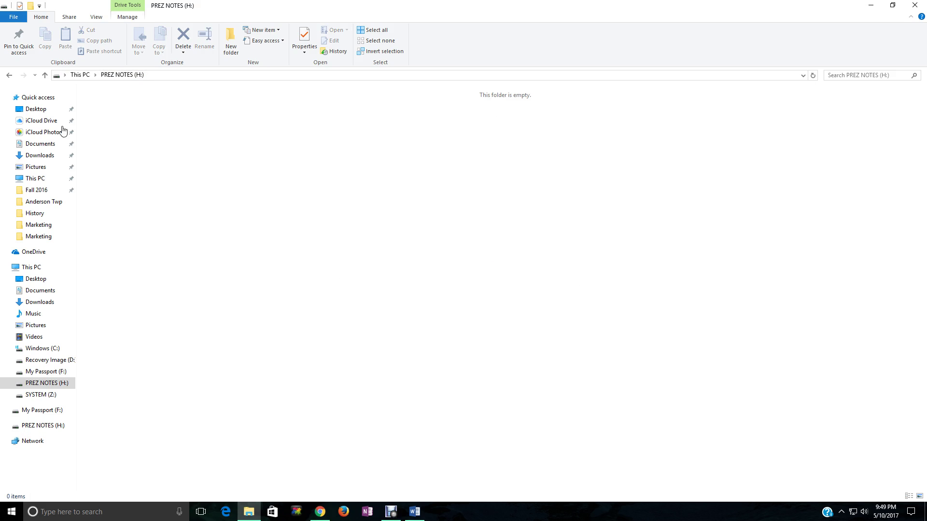
- Reopen the PREZ NOTES (H:) drive from This PC to check its contents, and close File Explorer and the Response 8-29 document
{"action": "left_click", "coordinate": [79, 76]}
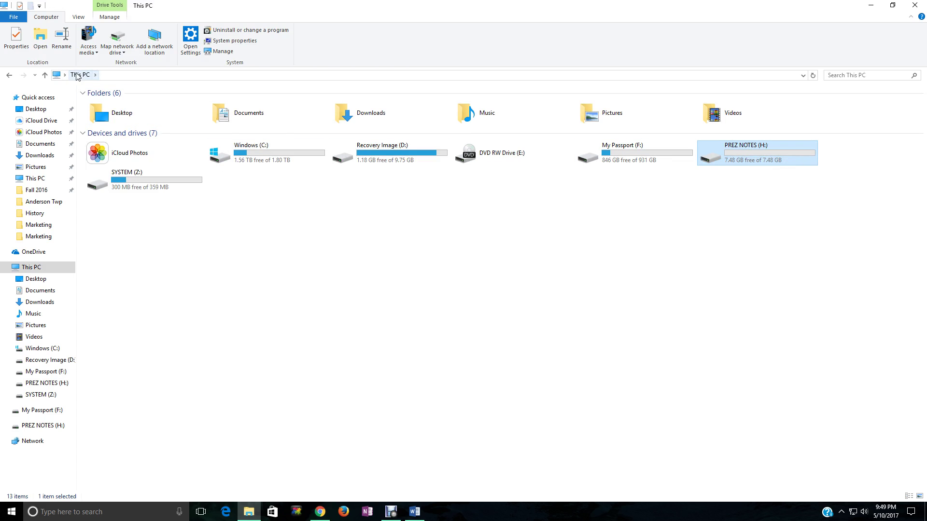
{"action": "double_click", "coordinate": [742, 157]}
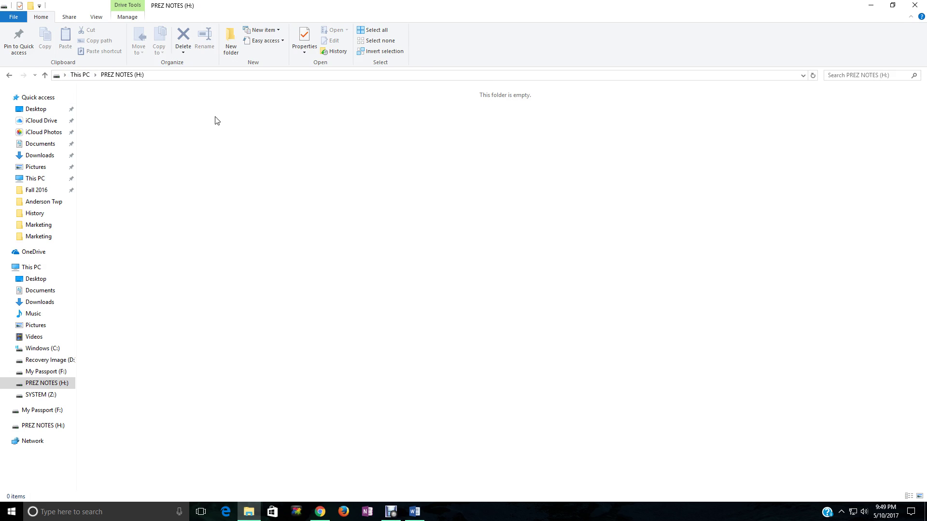
{"action": "left_click", "coordinate": [914, 7]}
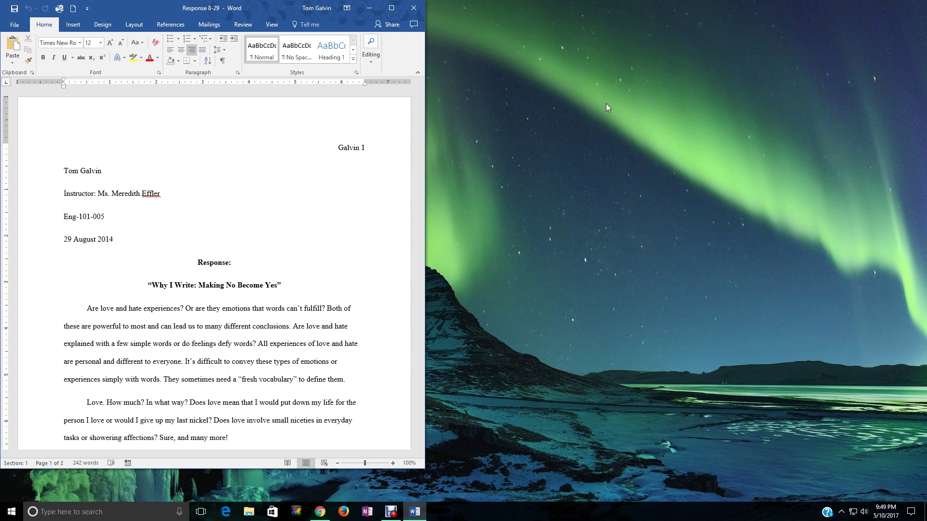
{"action": "left_click", "coordinate": [413, 9]}
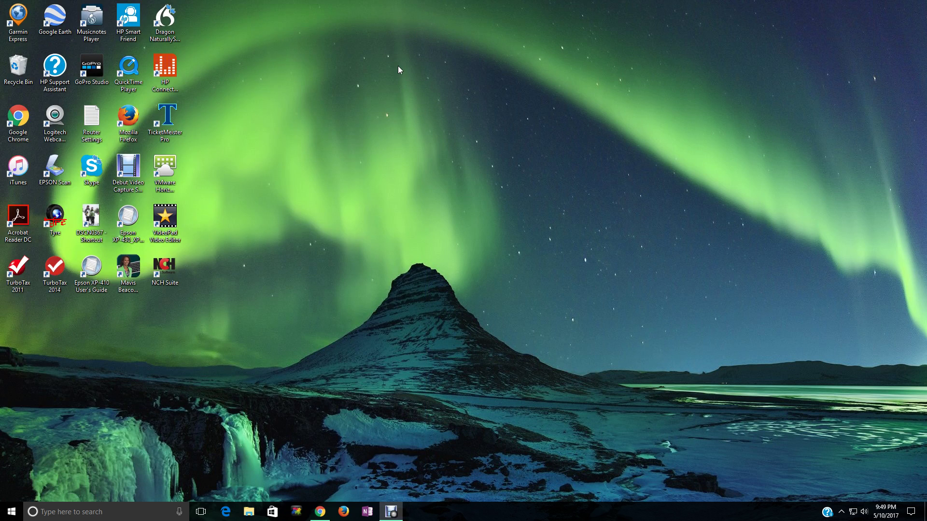
{"action": "left_click", "coordinate": [391, 511]}
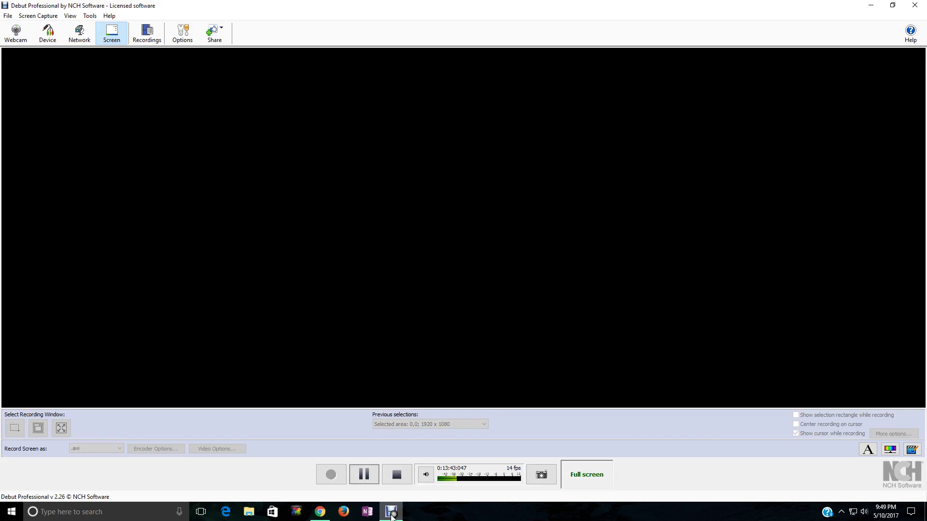